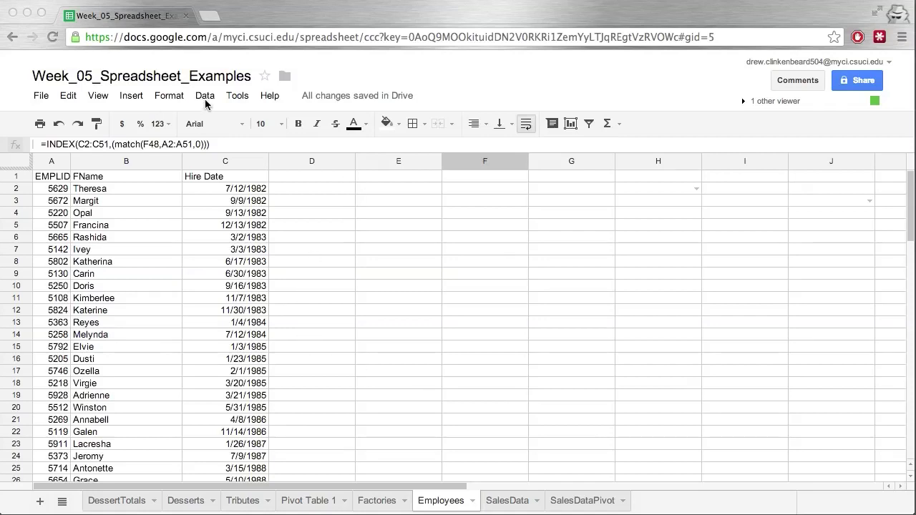
# Select cell E3 and bring up its right-click menu.
pyautogui.click(205, 99)
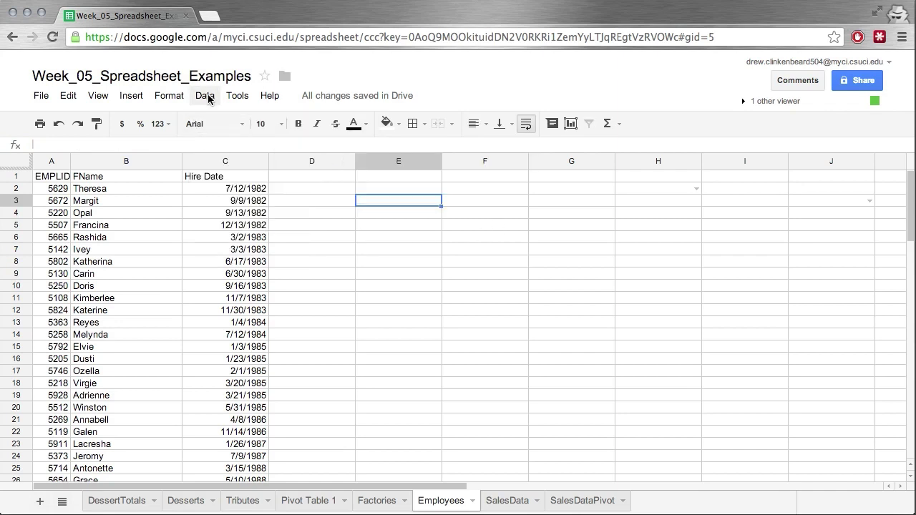
pyautogui.click(205, 96)
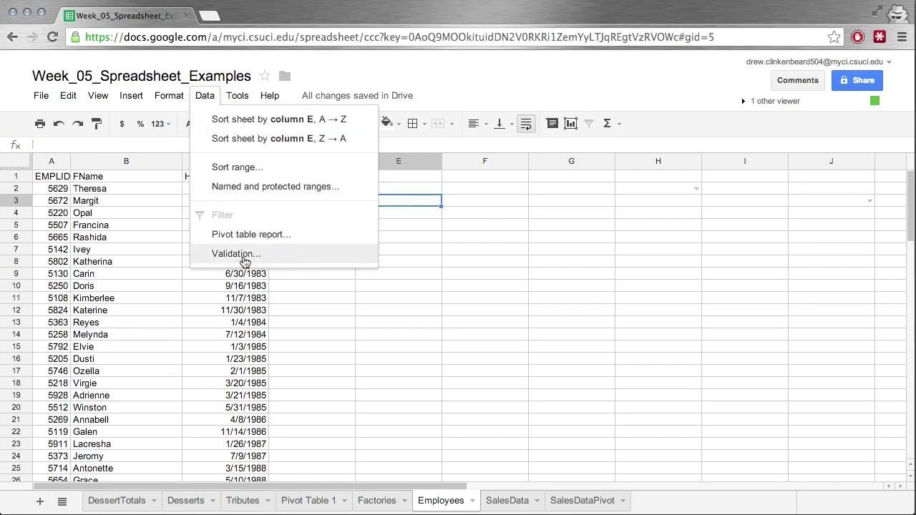
pyautogui.click(399, 199)
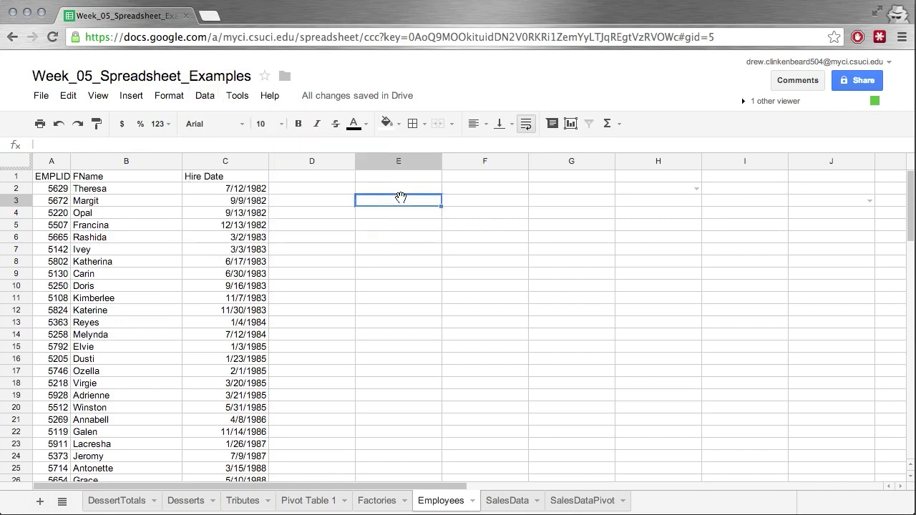
pyautogui.rightClick(394, 204)
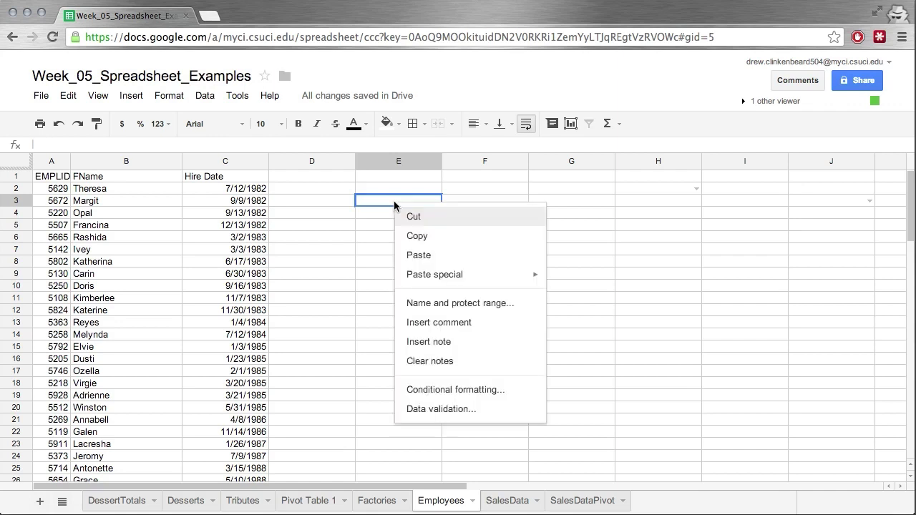
# Open Data validation for E3 and keep the criteria as List from a range.
pyautogui.click(428, 415)
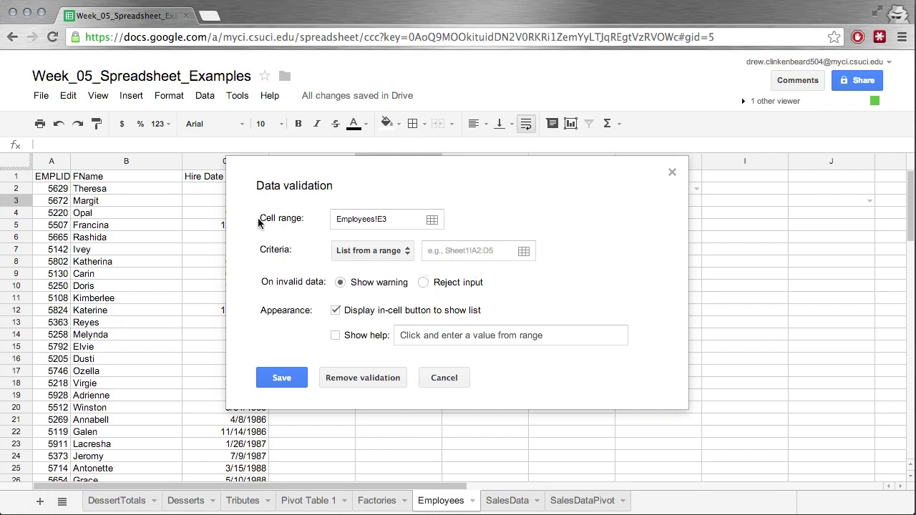
pyautogui.moveTo(365, 176); pyautogui.dragTo(418, 177)
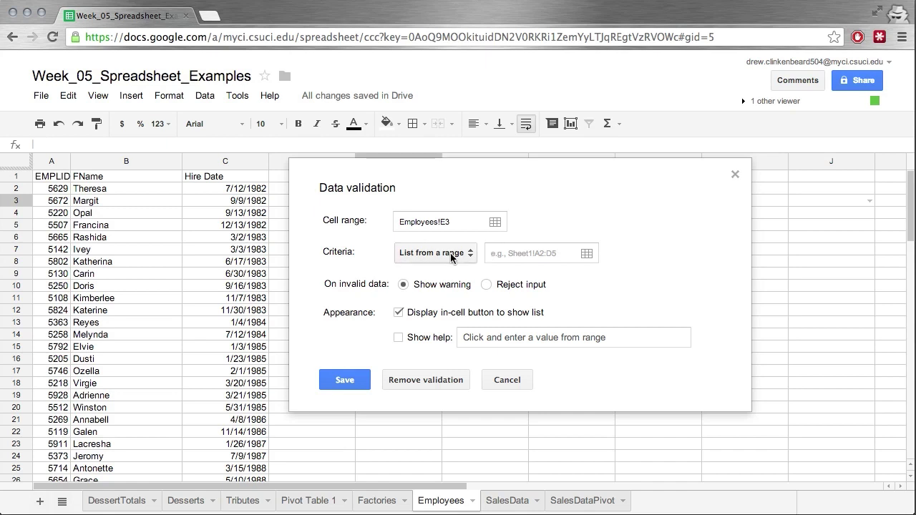
pyautogui.click(420, 254)
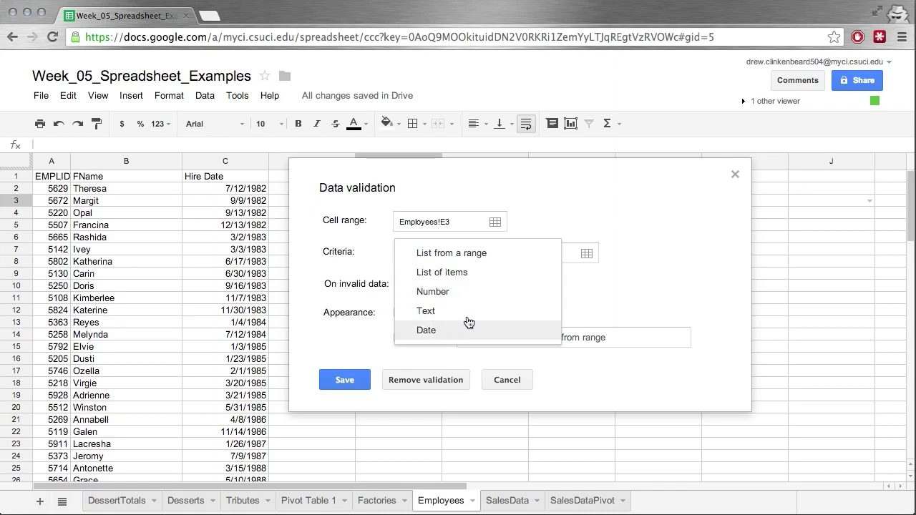
pyautogui.click(489, 255)
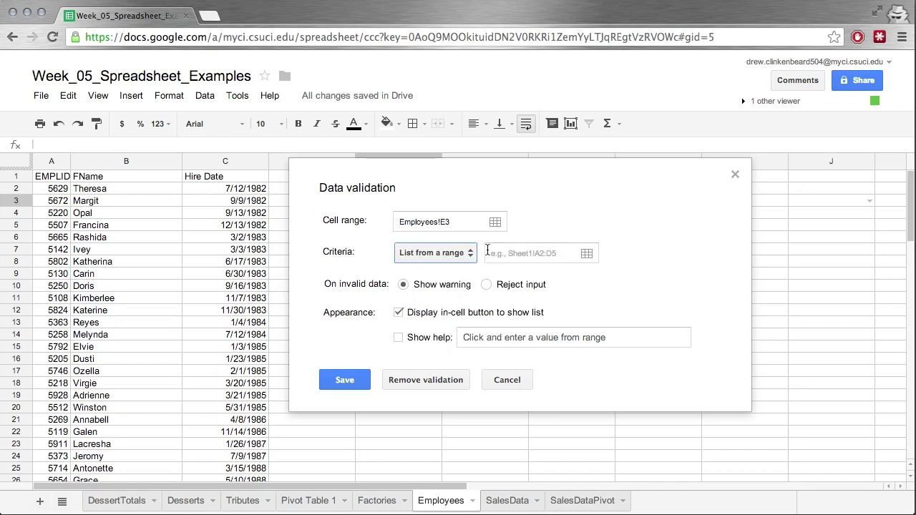
pyautogui.click(548, 256)
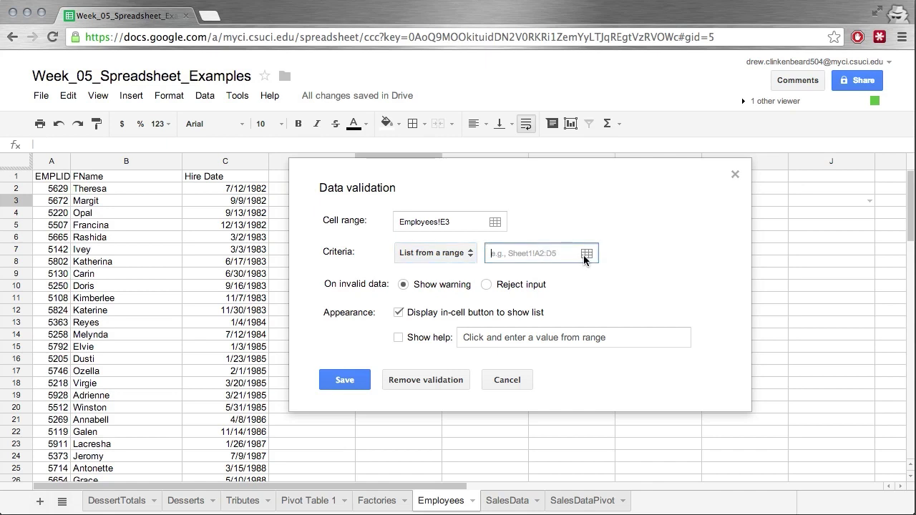
# Select cells B2 through B51 as the list's source range, Employees!B2:B51.
pyautogui.click(585, 255)
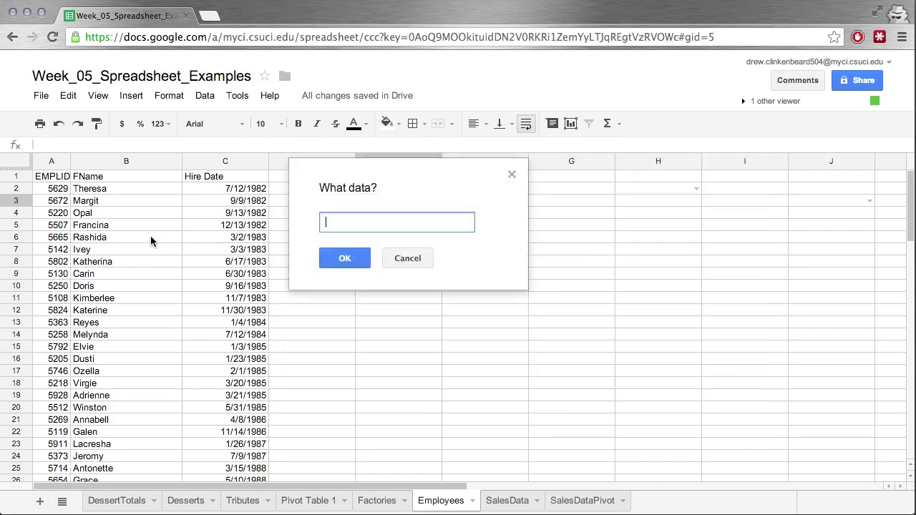
pyautogui.click(108, 187)
pyautogui.scroll(-5, 108, 187)
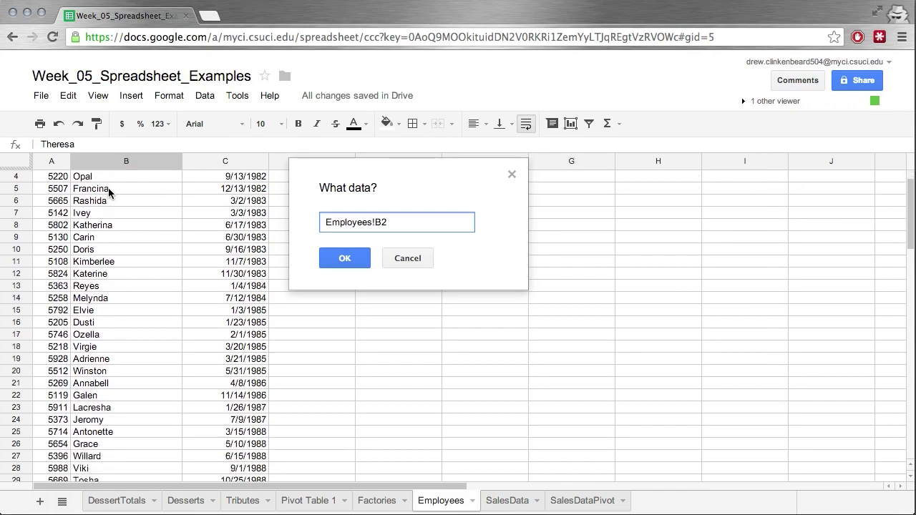
pyautogui.scroll(-9, 108, 187)
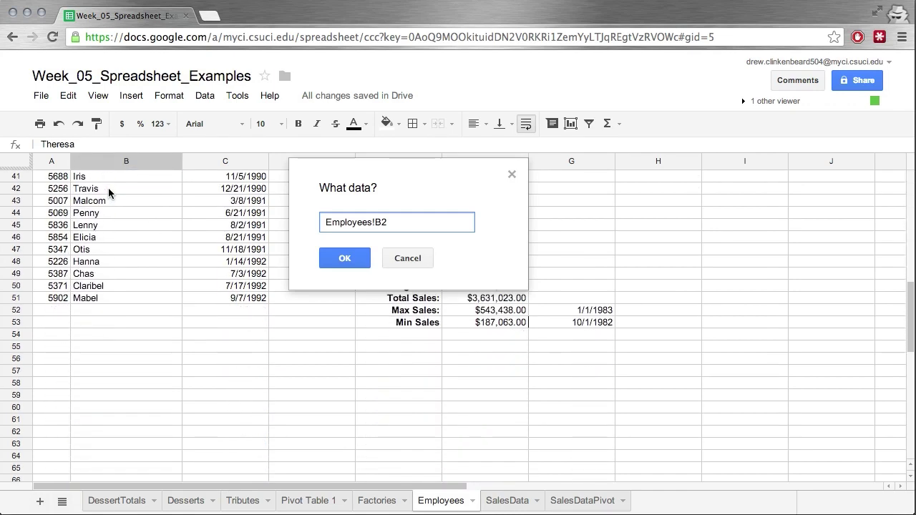
pyautogui.keyDown('shift'); pyautogui.click(98, 292); pyautogui.keyUp('shift')
pyautogui.scroll(13, 98, 292)
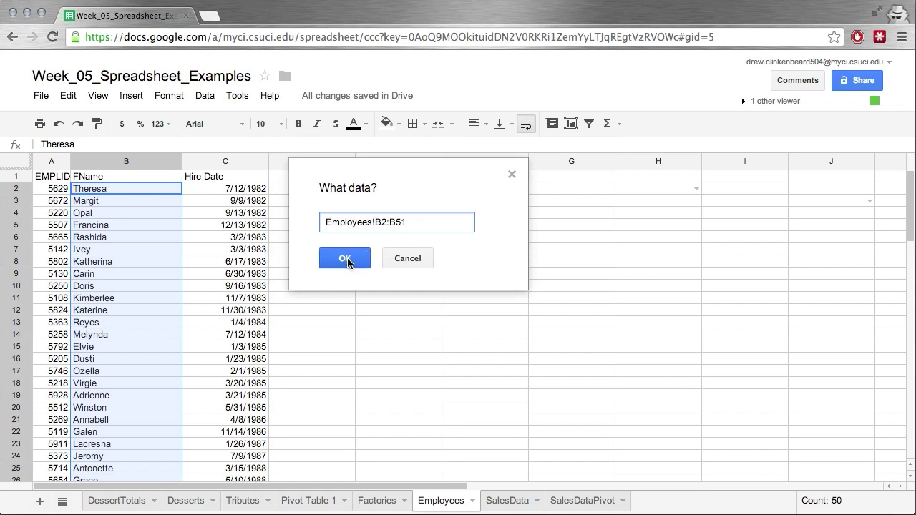
pyautogui.click(345, 261)
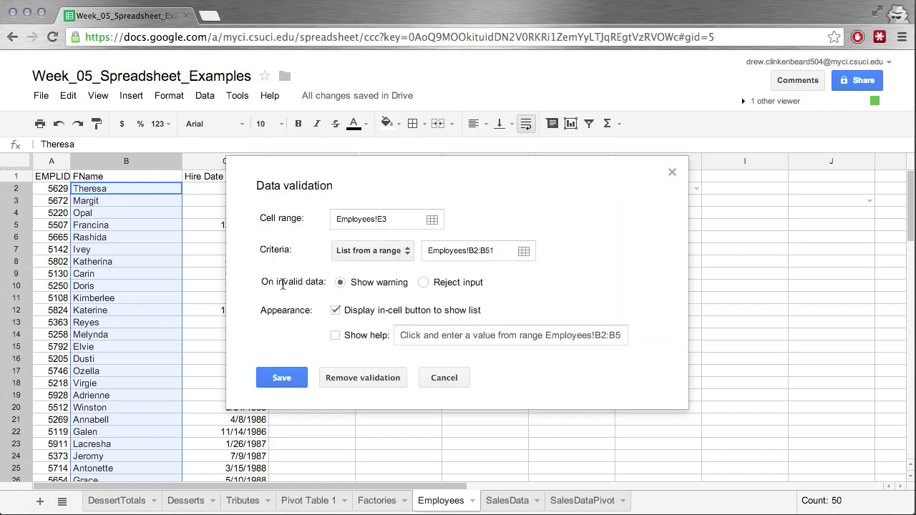
# Set the rule to reject invalid entries instead of only warning.
pyautogui.click(469, 280)
pyautogui.click(378, 283)
pyautogui.click(456, 284)
# Enable help text 'Pick from drop down list' and save the D2 rule.
pyautogui.click(335, 334)
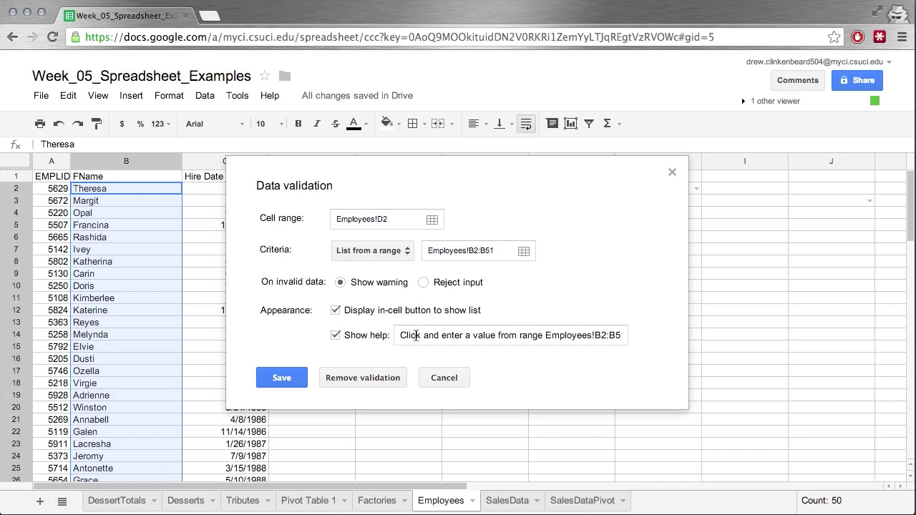
pyautogui.click(416, 335)
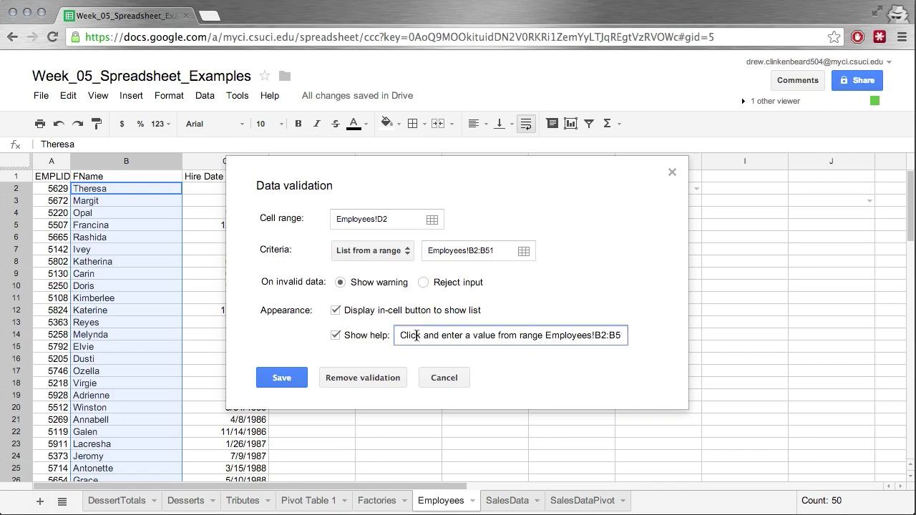
pyautogui.tripleClick(416, 336)
pyautogui.write('Pick from drop down list')
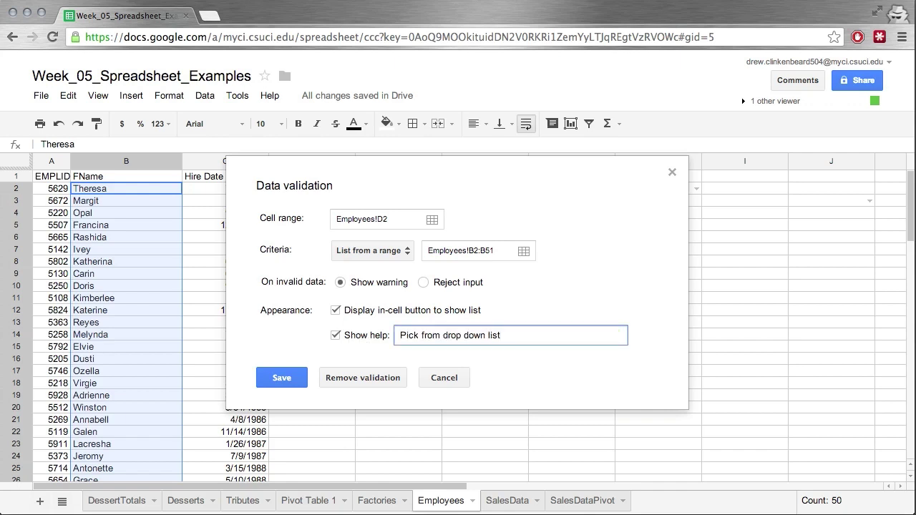
pyautogui.click(294, 383)
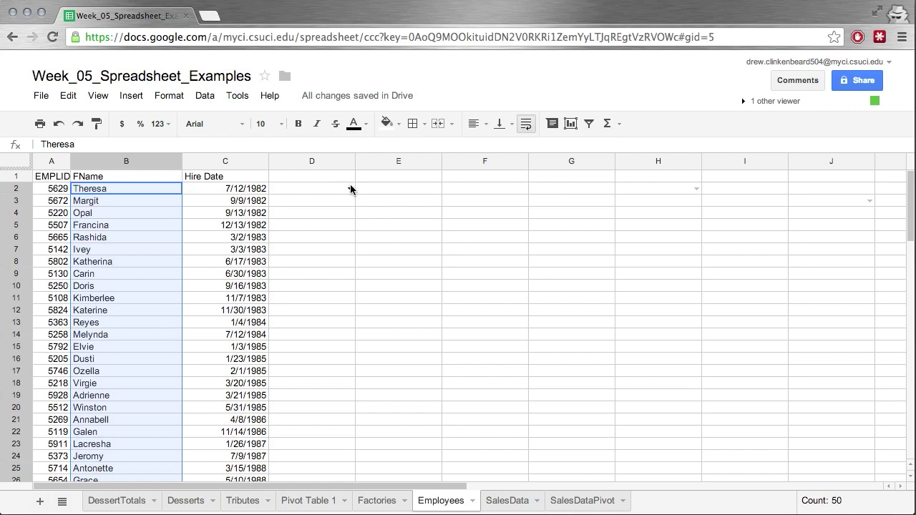
# Pick Denna from D2's name dropdown, then reopen D2 for editing.
pyautogui.click(350, 189)
pyautogui.scroll(-3, 338, 226)
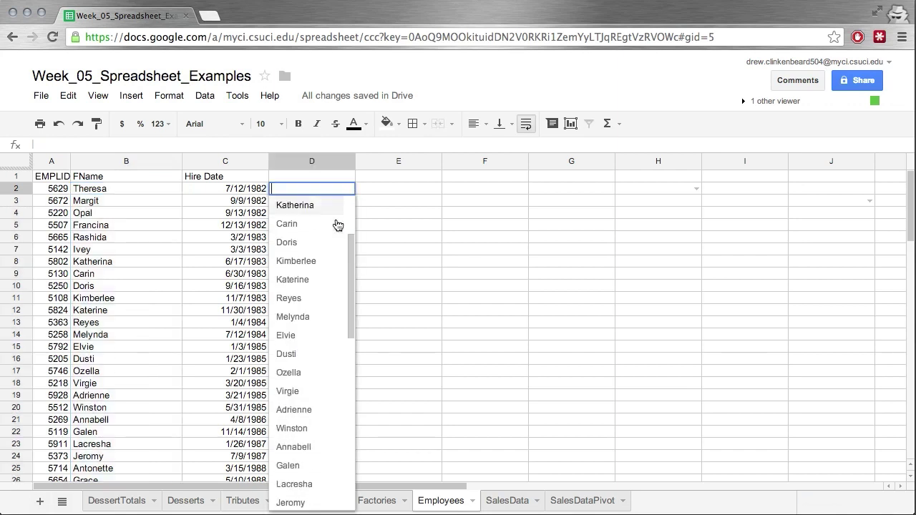
pyautogui.scroll(-3, 338, 225)
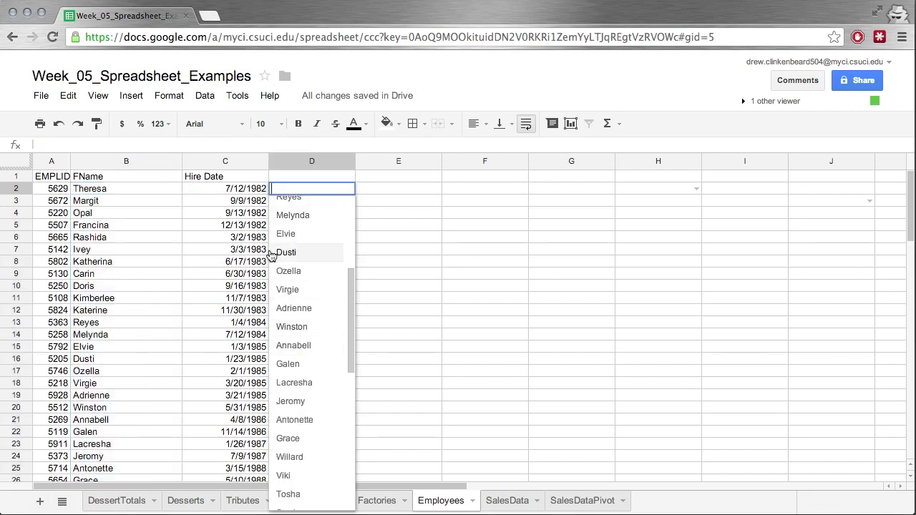
pyautogui.scroll(-10, 310, 286)
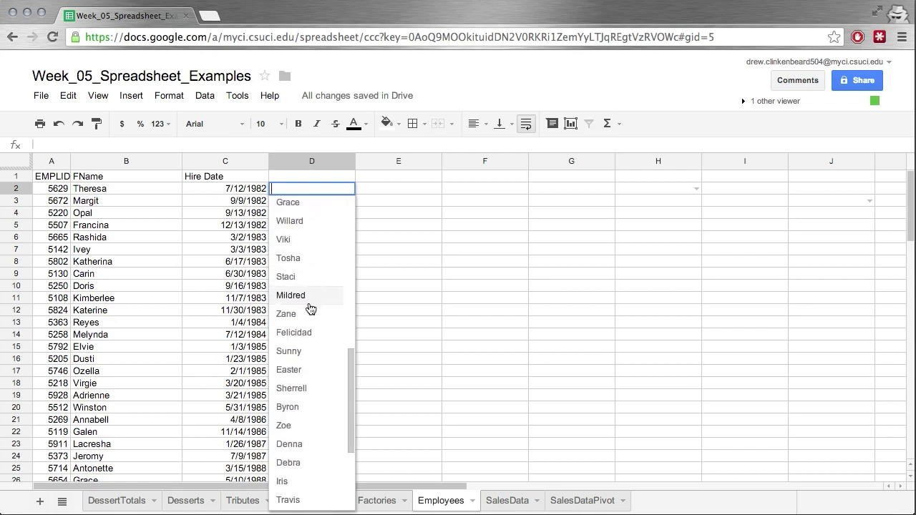
pyautogui.click(296, 444)
pyautogui.click(330, 204)
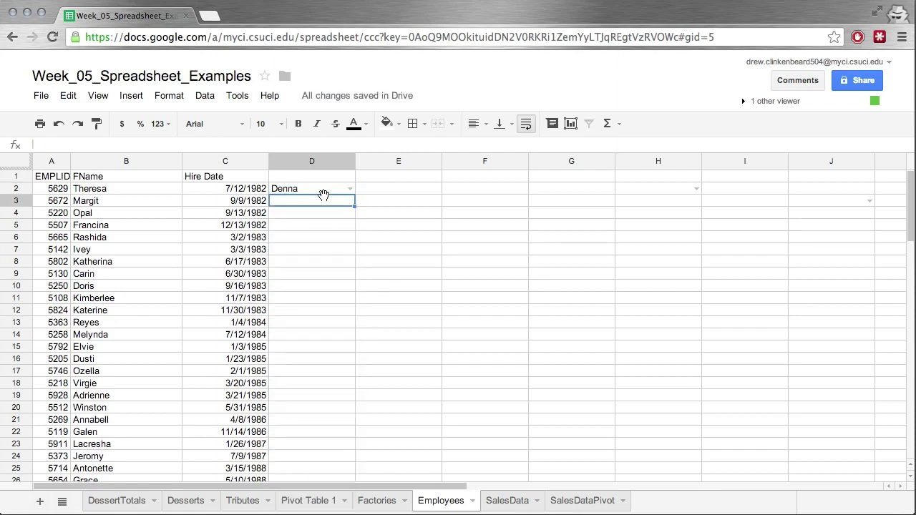
pyautogui.doubleClick(309, 191)
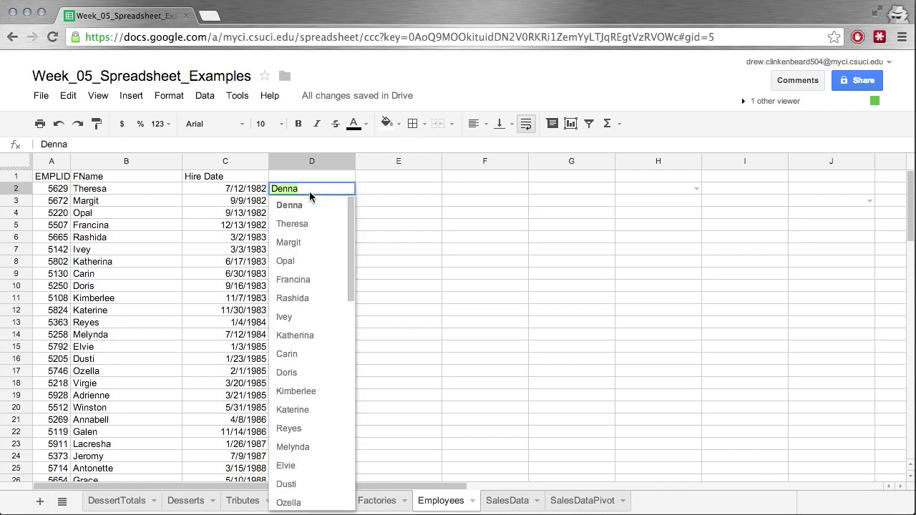
# Enter the invalid name Hagrid in D2, then pick Opal from its dropdown.
pyautogui.press('BackSpace')
pyautogui.write('H')
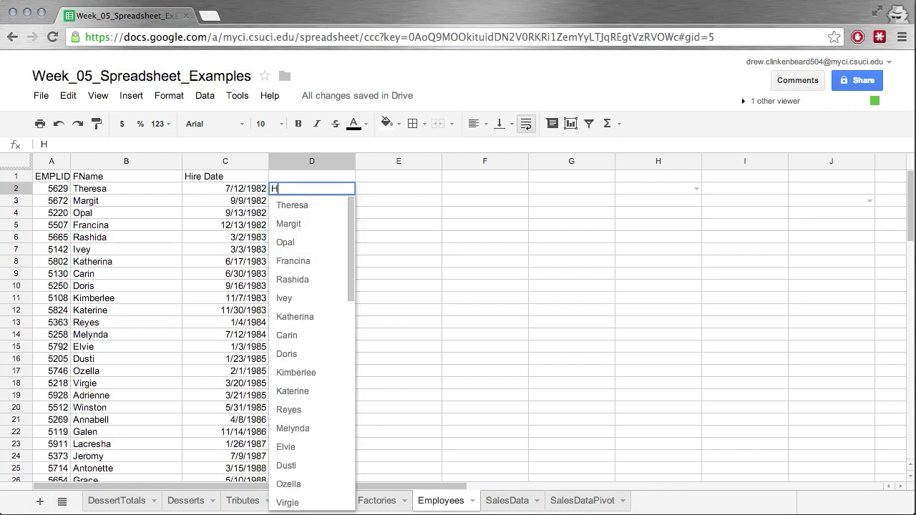
pyautogui.write('agrid')
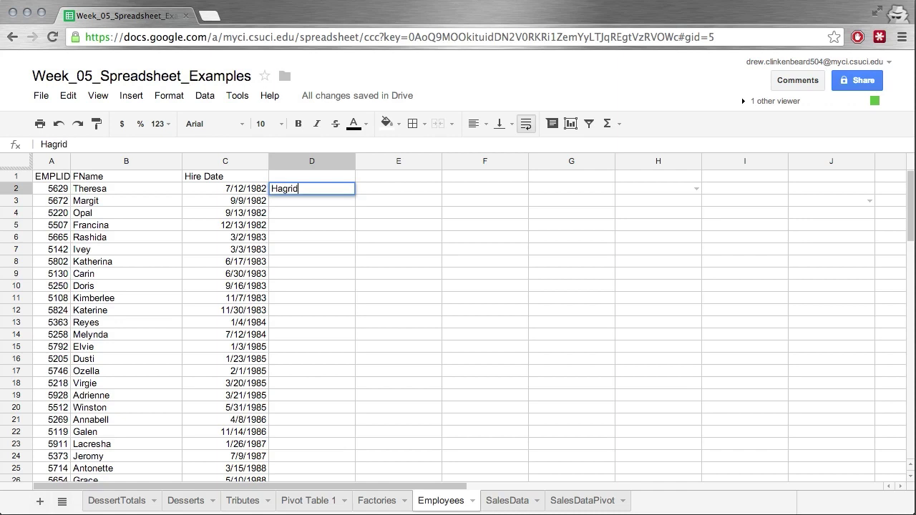
pyautogui.press('Return')
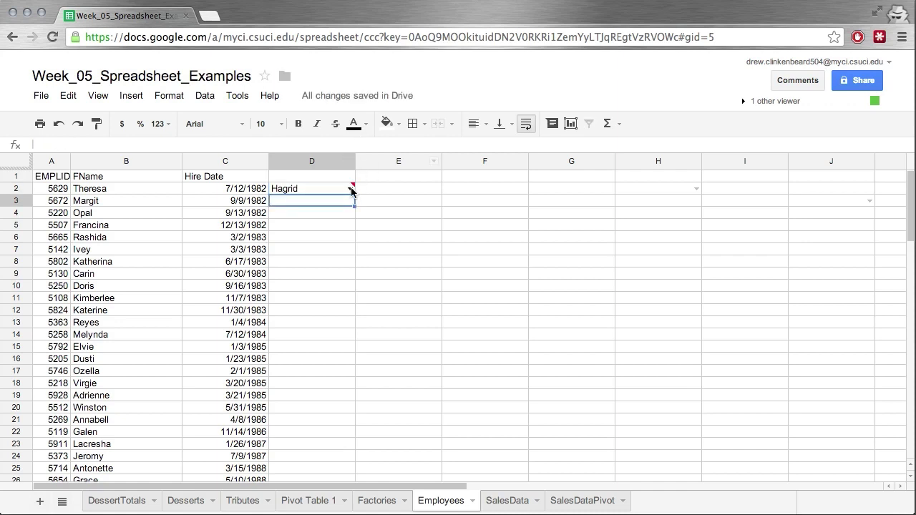
pyautogui.moveTo(351, 191)
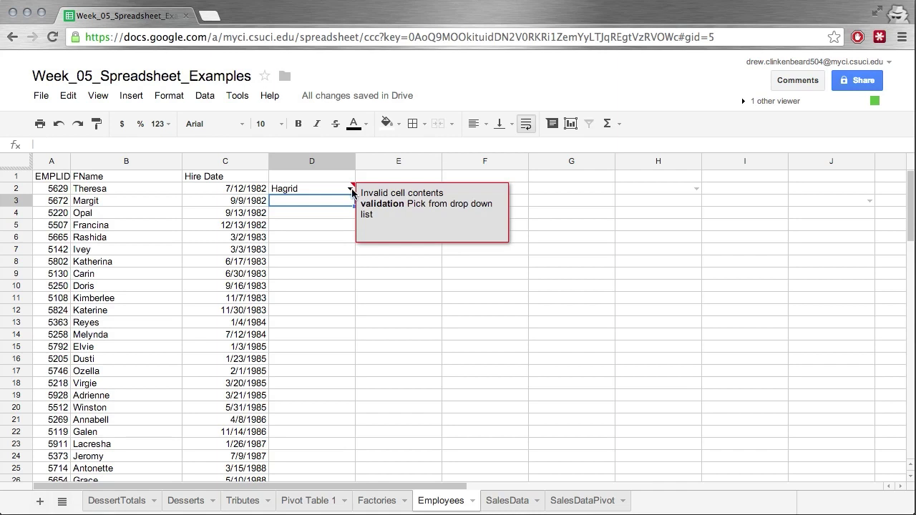
pyautogui.click(351, 188)
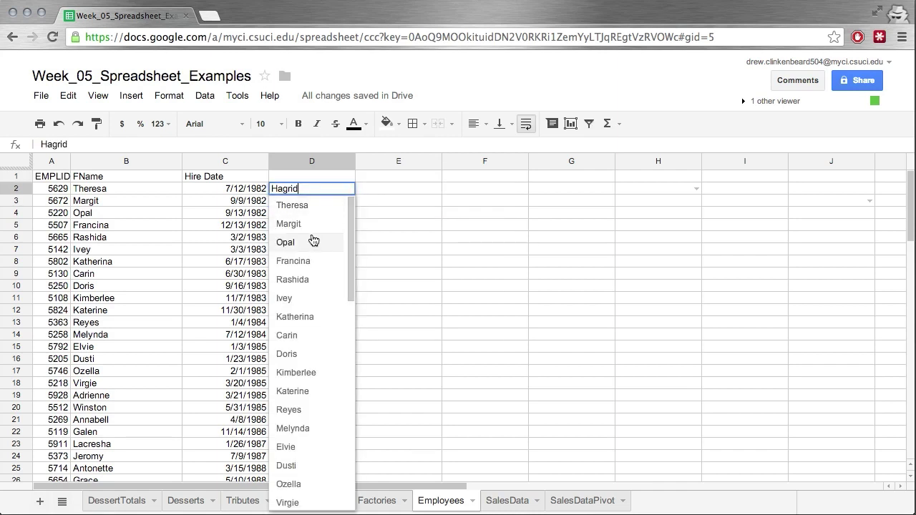
pyautogui.click(290, 241)
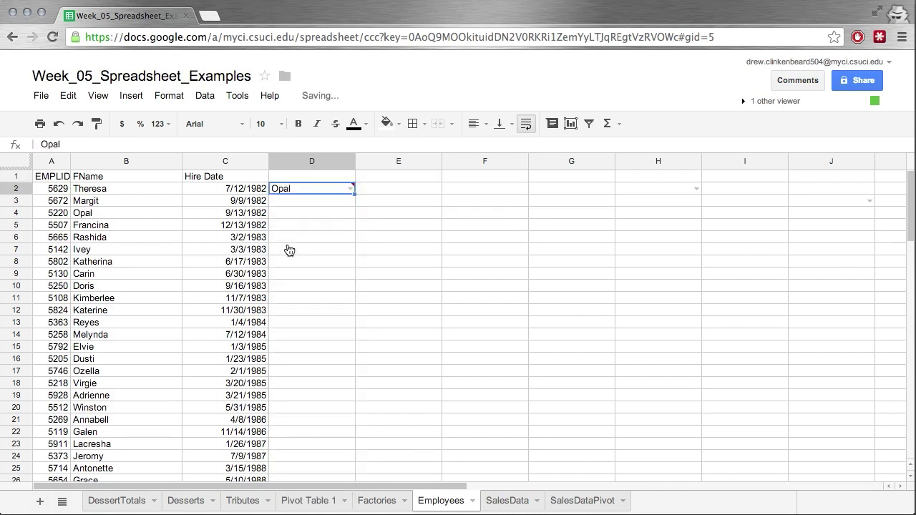
pyautogui.click(298, 234)
# Replace D2's entry with Ivey, then choose Carin from the dropdown.
pyautogui.doubleClick(299, 190)
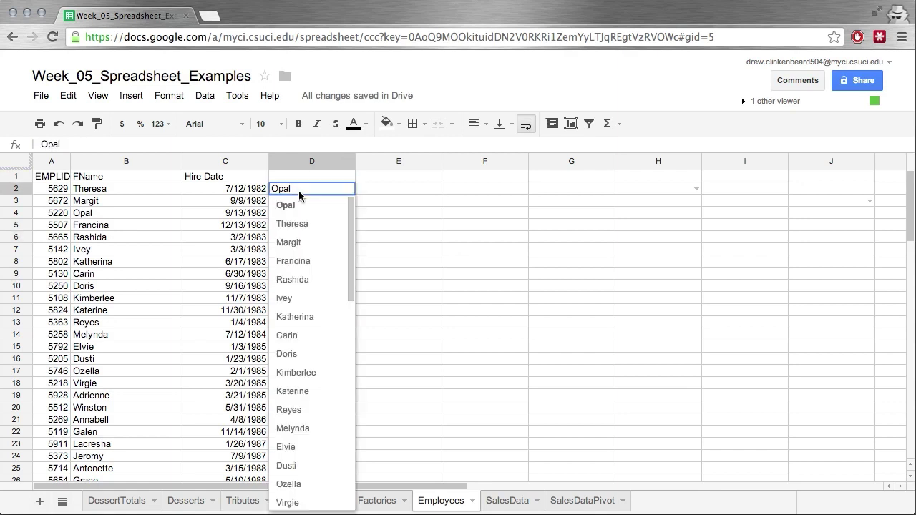
pyautogui.press('BackSpace')
pyautogui.press('BackSpace')
pyautogui.press('BackSpace')
pyautogui.press('BackSpace')
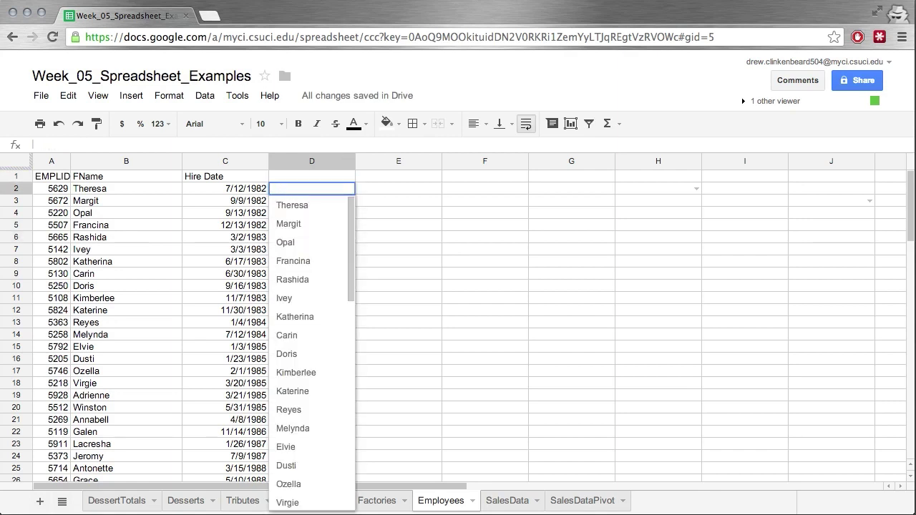
pyautogui.write('Ivey')
pyautogui.press('Return')
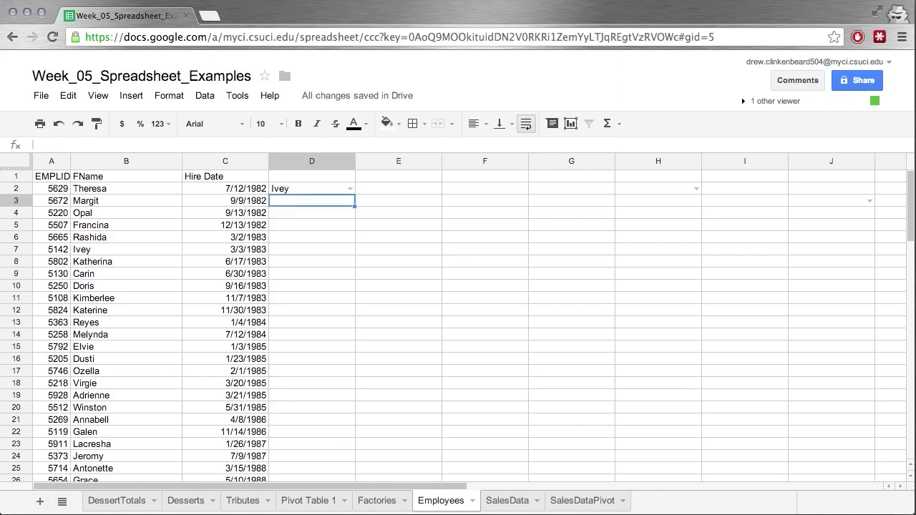
pyautogui.click(345, 190)
pyautogui.click(348, 190)
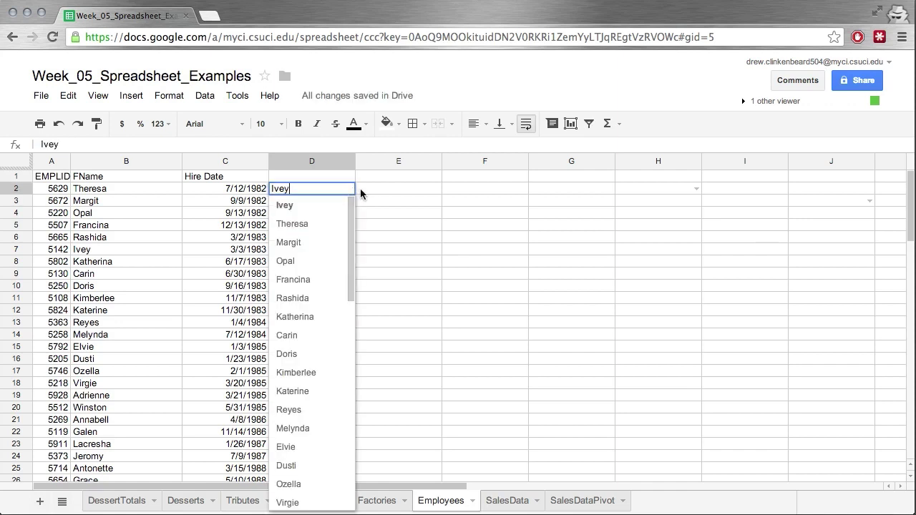
pyautogui.click(291, 336)
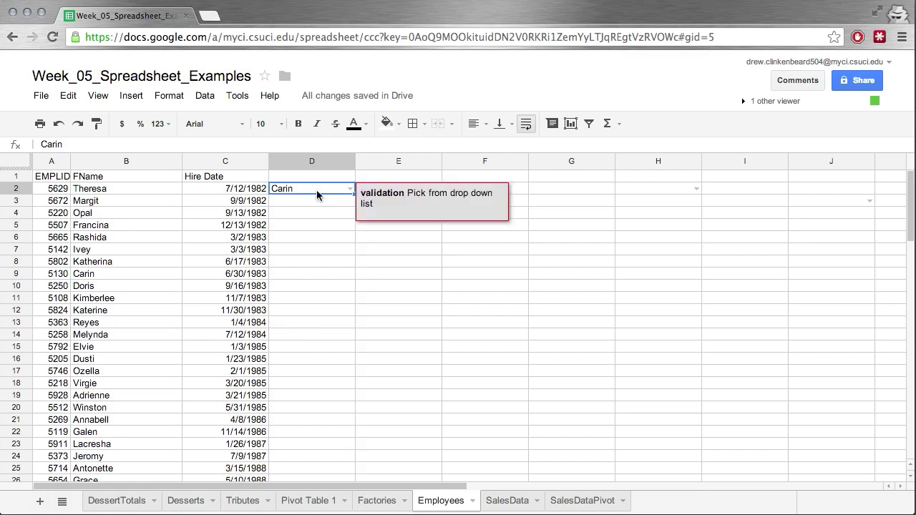
# Move off and back onto D2 to confirm its help text appears.
pyautogui.press('Down')
pyautogui.press('Down')
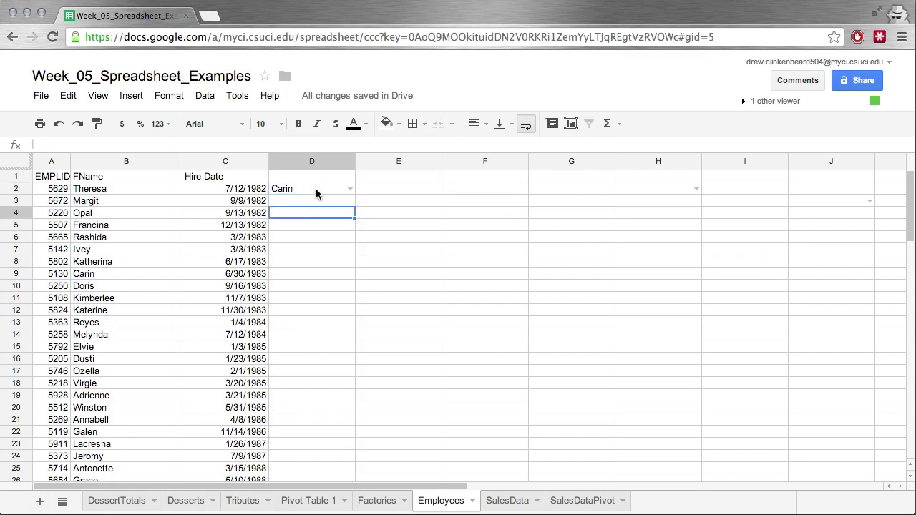
pyautogui.click(315, 188)
pyautogui.click(395, 175)
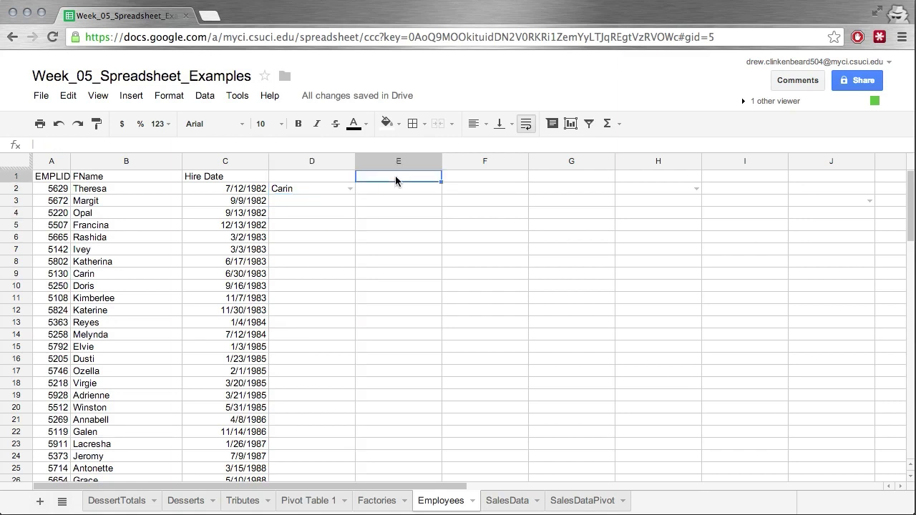
pyautogui.click(329, 188)
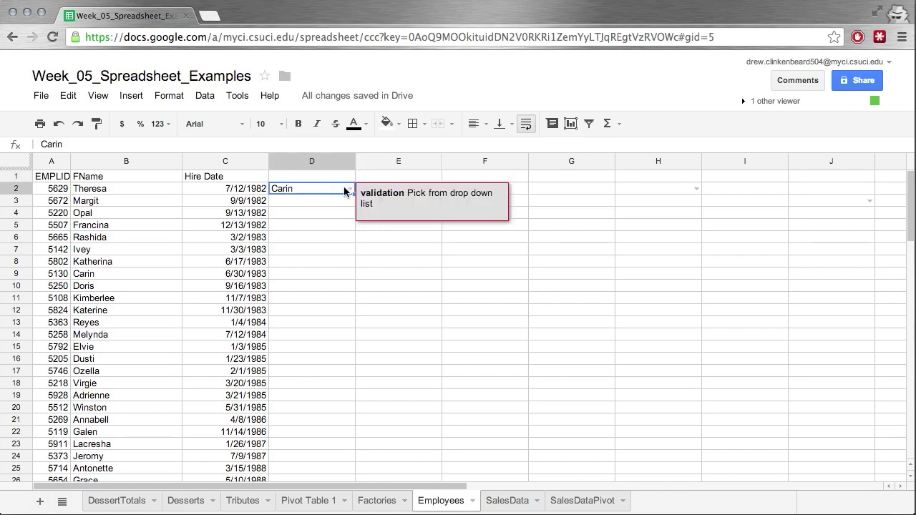
pyautogui.click(326, 203)
# Open Data validation for D3 and select its cell range text.
pyautogui.rightClick(326, 202)
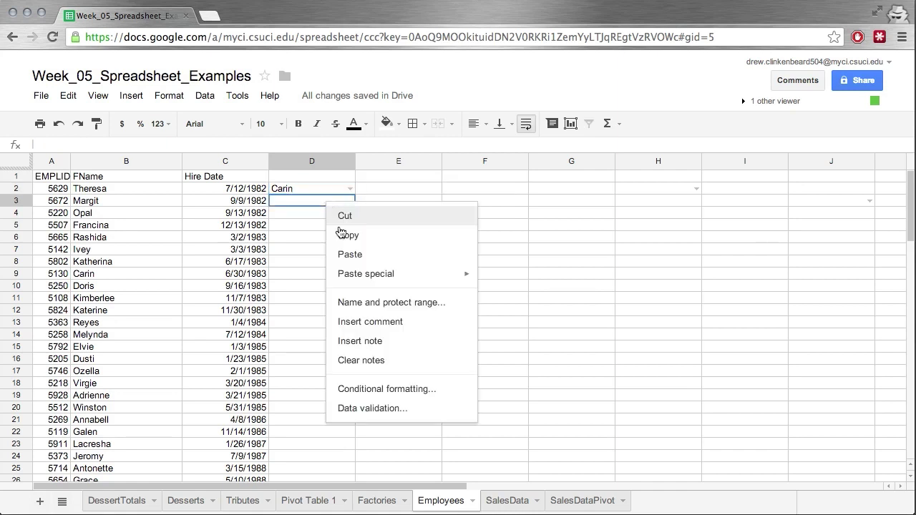
pyautogui.click(400, 410)
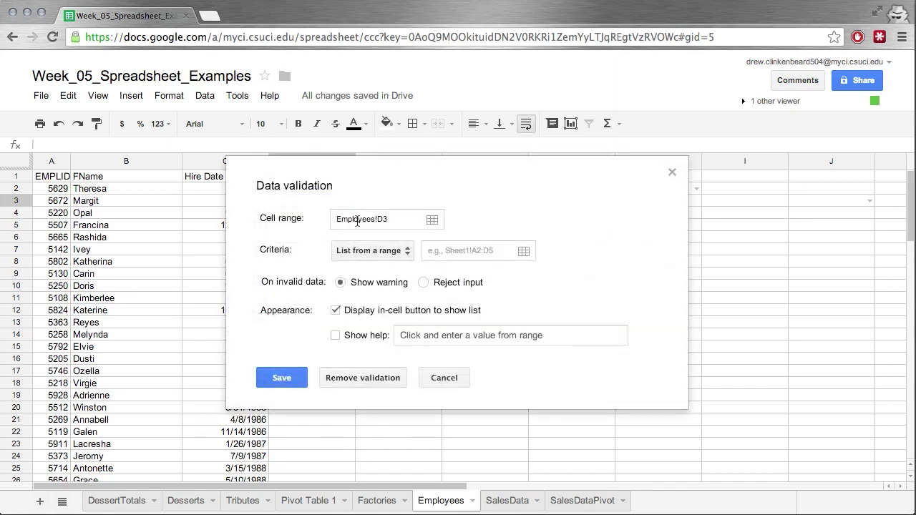
pyautogui.click(396, 220)
pyautogui.tripleClick(332, 226)
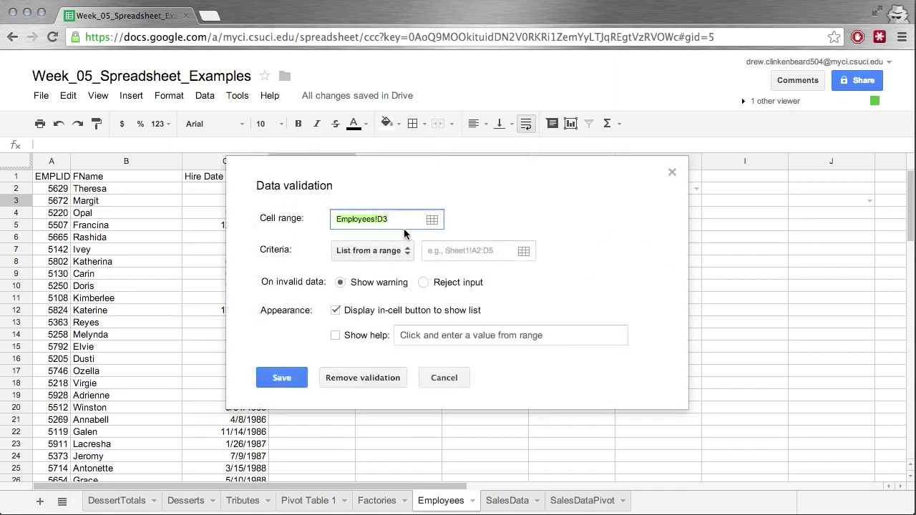
# Make D3 a list of items Cake, Cookie, Brownie and pick Cookie.
pyautogui.click(399, 252)
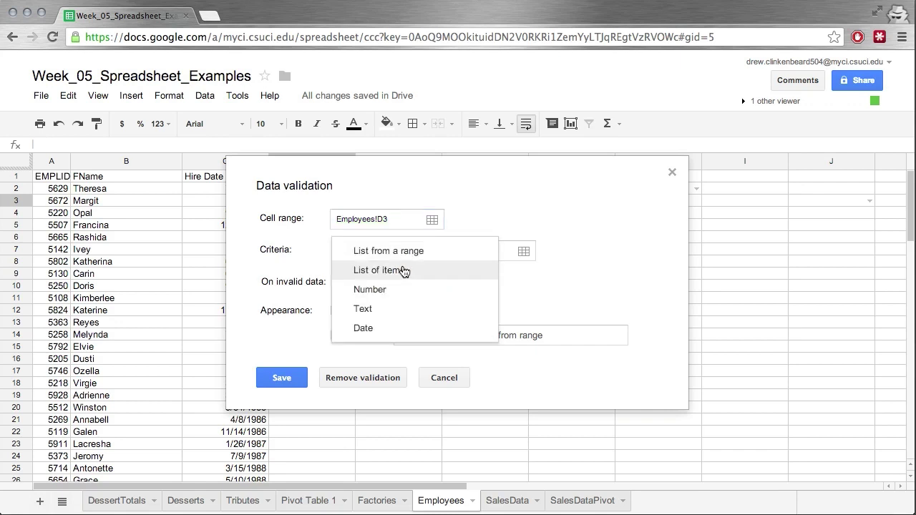
pyautogui.click(402, 276)
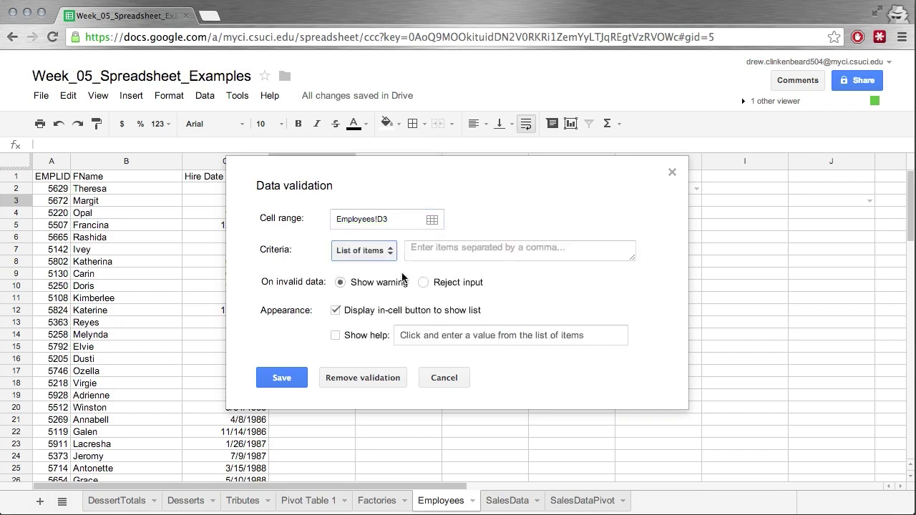
pyautogui.click(509, 248)
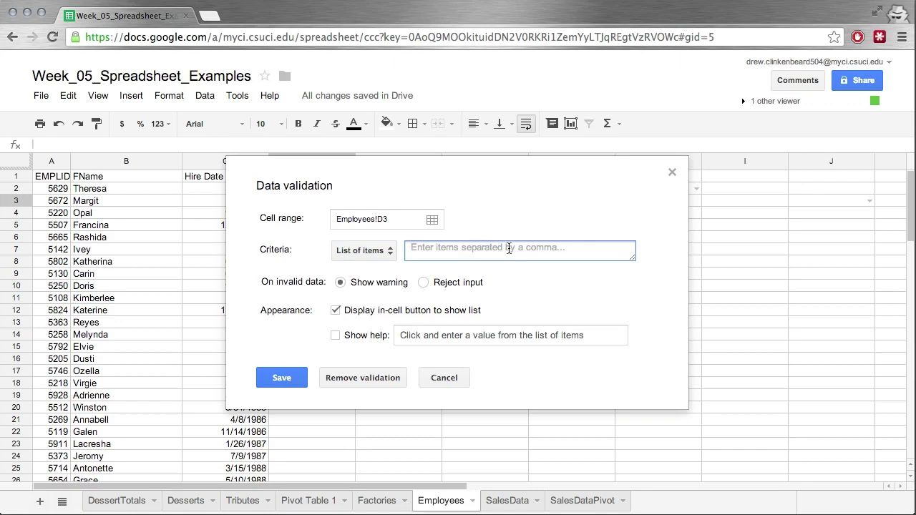
pyautogui.write('Cake')
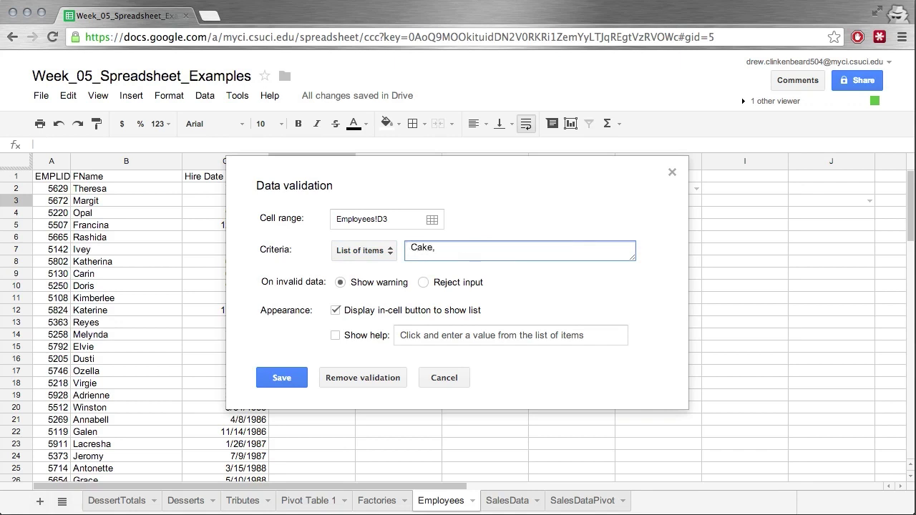
pyautogui.write(',Cookie,Bri')
pyautogui.press('Return')
pyautogui.click(350, 202)
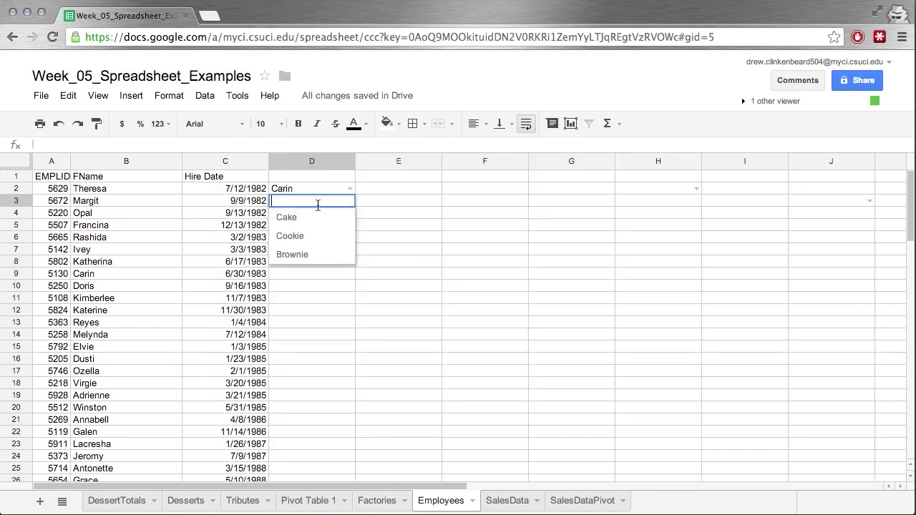
pyautogui.click(292, 237)
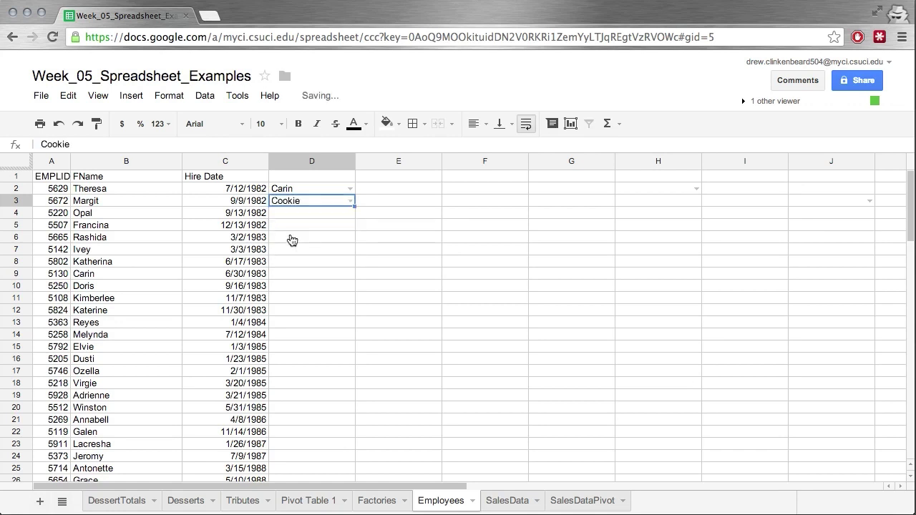
# Change D3's validation to a number not equal to 7.
pyautogui.rightClick(310, 203)
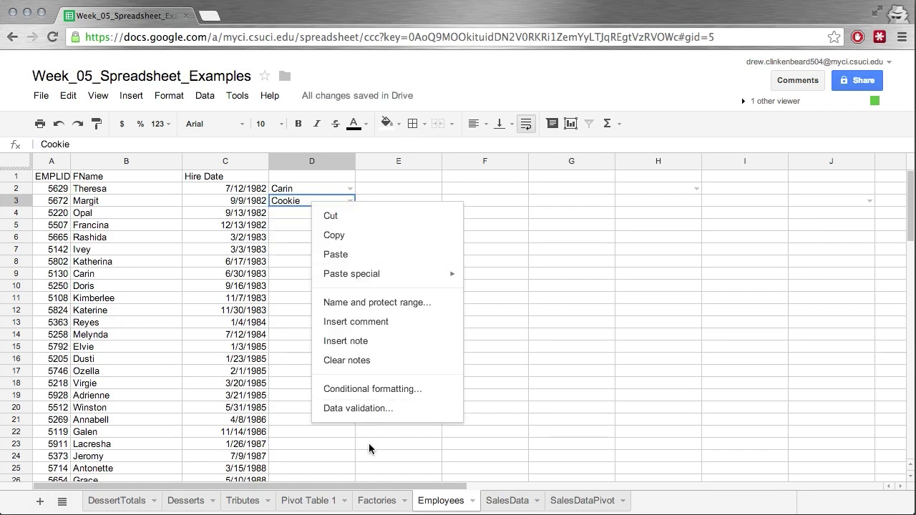
pyautogui.click(367, 410)
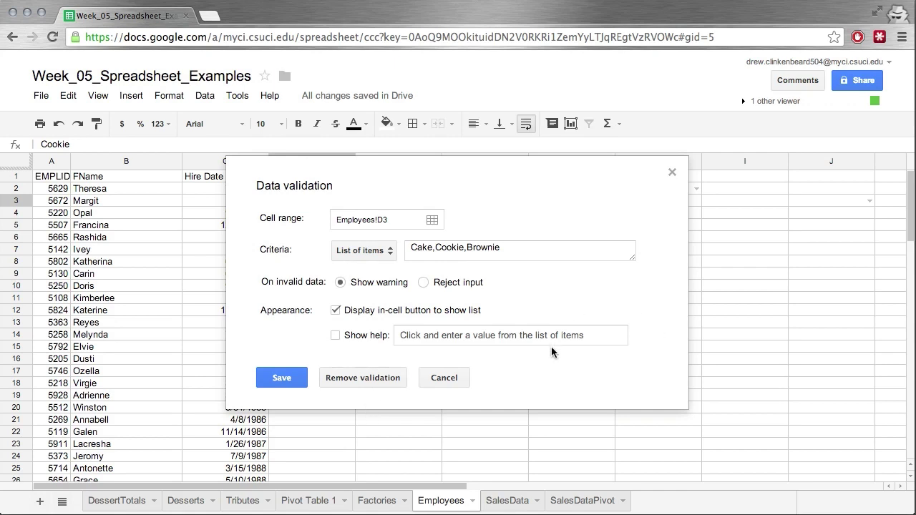
pyautogui.click(366, 251)
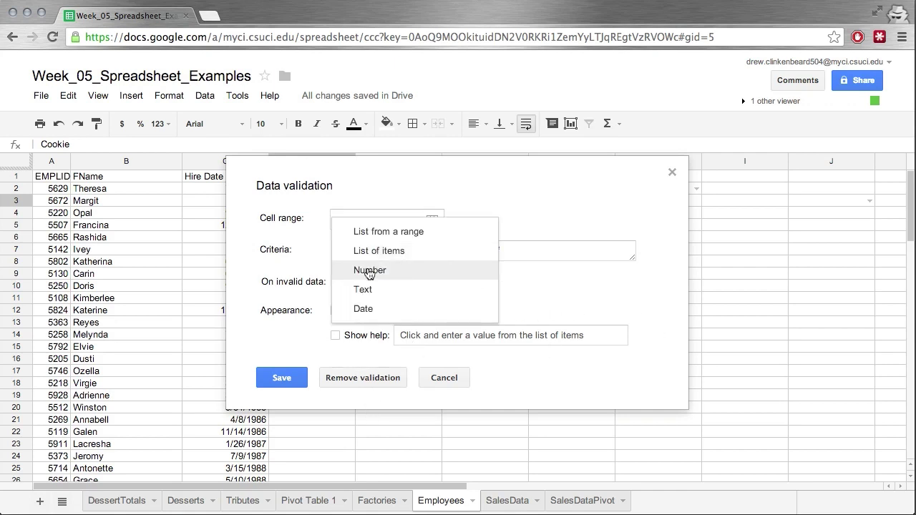
pyautogui.click(369, 271)
pyautogui.click(419, 249)
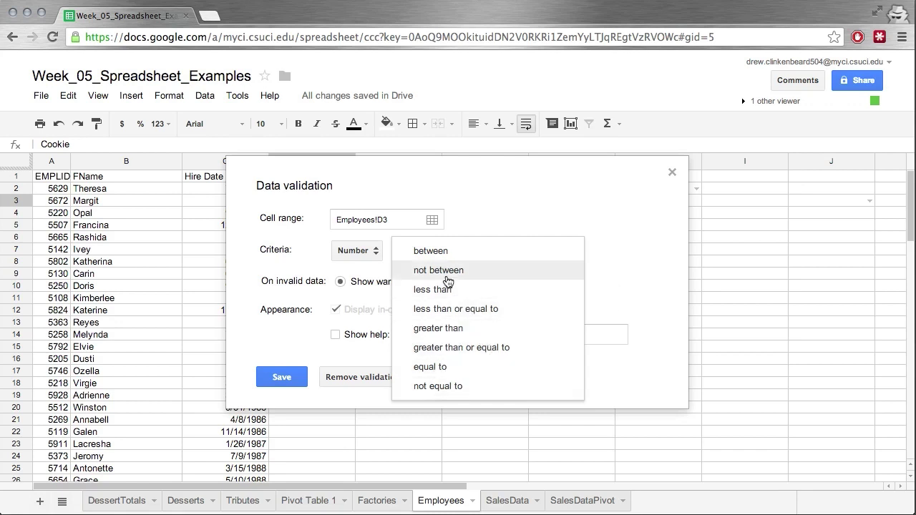
pyautogui.click(438, 386)
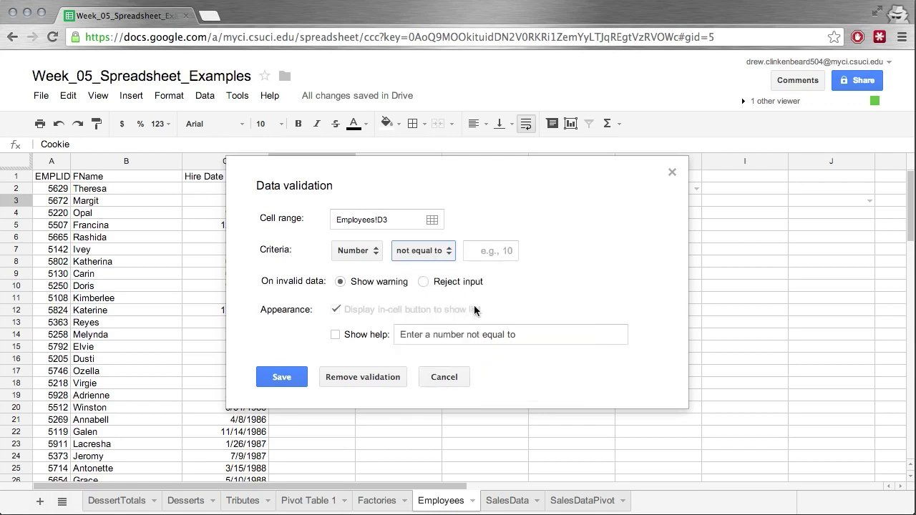
pyautogui.click(505, 259)
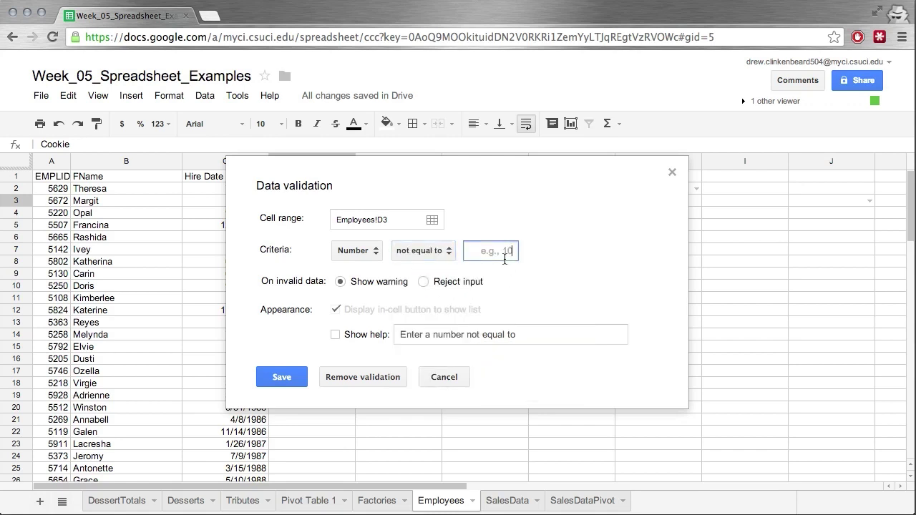
pyautogui.write('7')
pyautogui.click(282, 378)
# Enter 7 in D3 and check its invalid-data warning.
pyautogui.write('7')
pyautogui.click(342, 225)
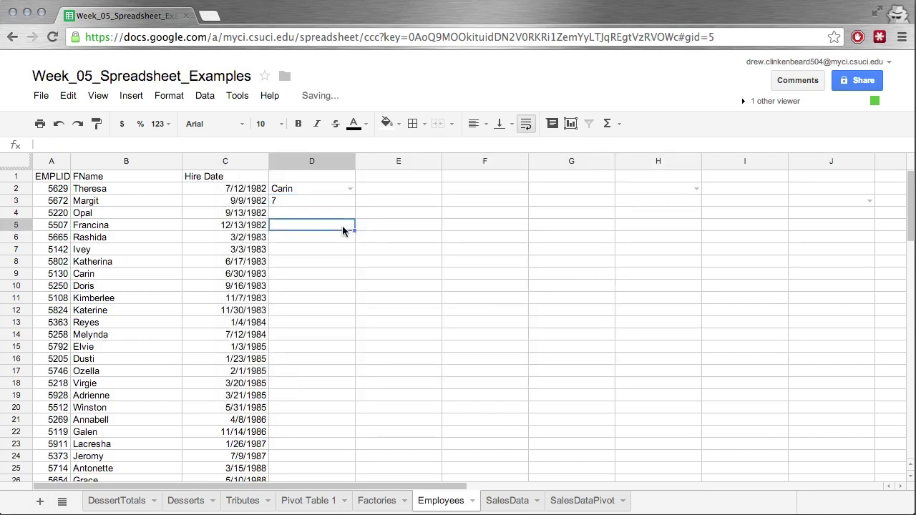
pyautogui.rightClick(331, 200)
pyautogui.click(289, 205)
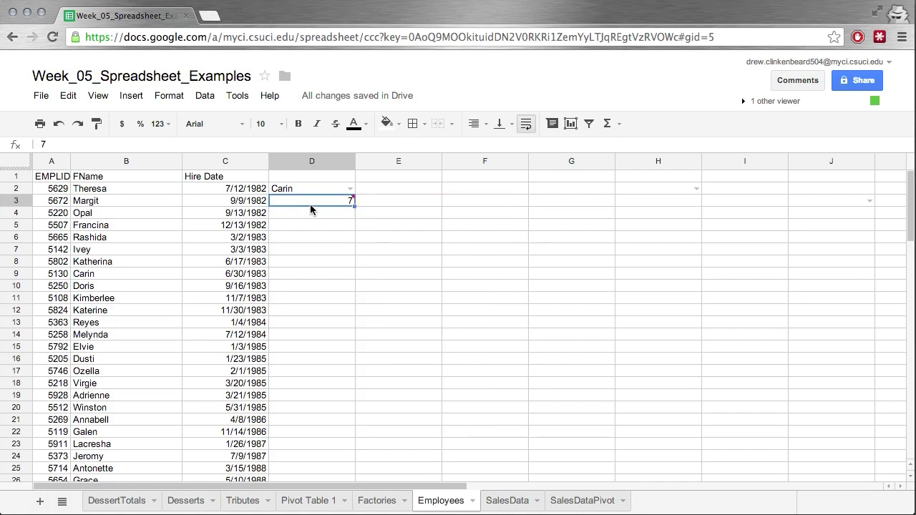
# Replace D3's value with 45, then with the word Fish.
pyautogui.press('BackSpace')
pyautogui.write('45')
pyautogui.press('Return')
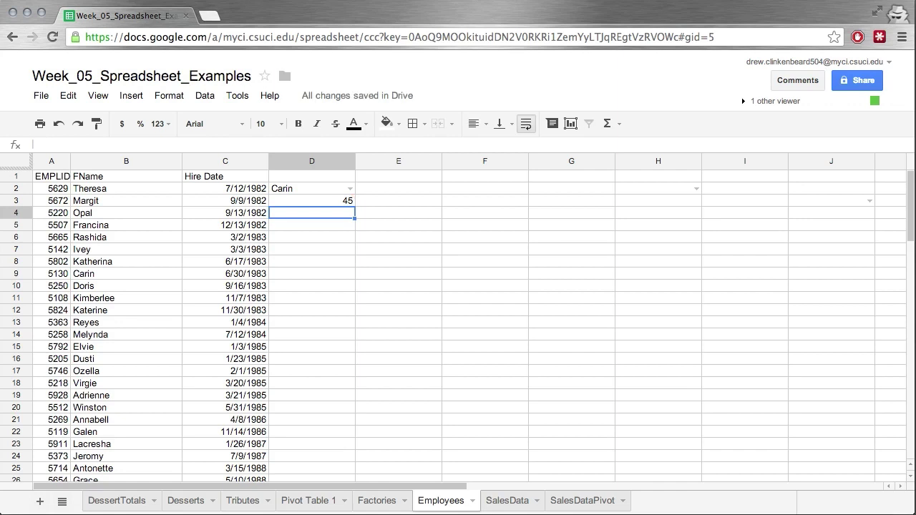
pyautogui.press('Up')
pyautogui.write('Fish')
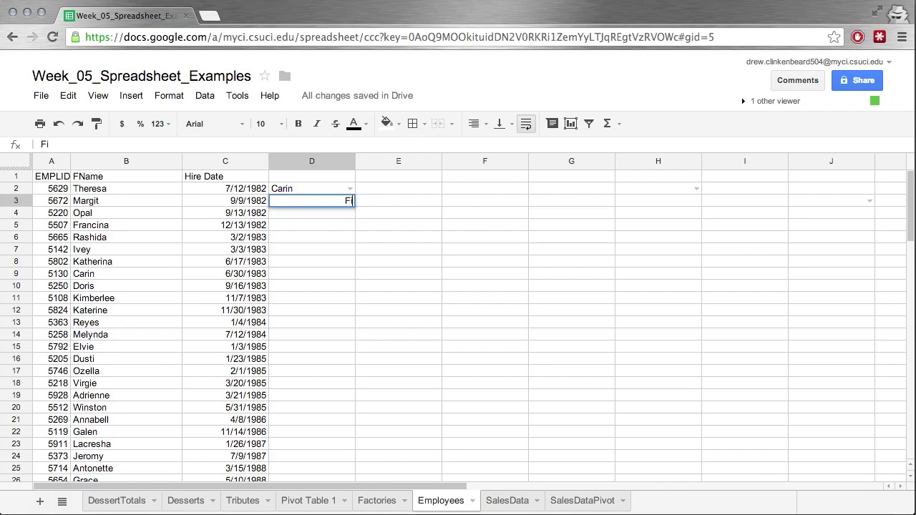
pyautogui.press('Return')
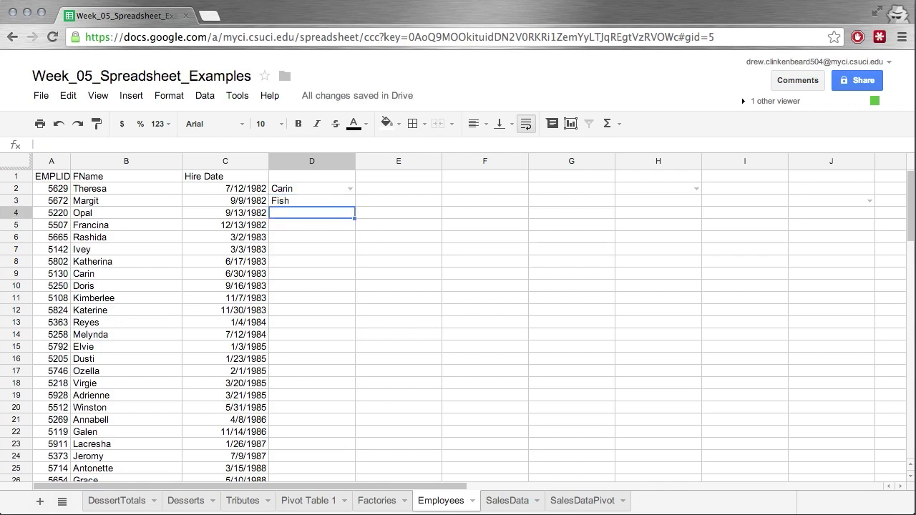
pyautogui.click(312, 200)
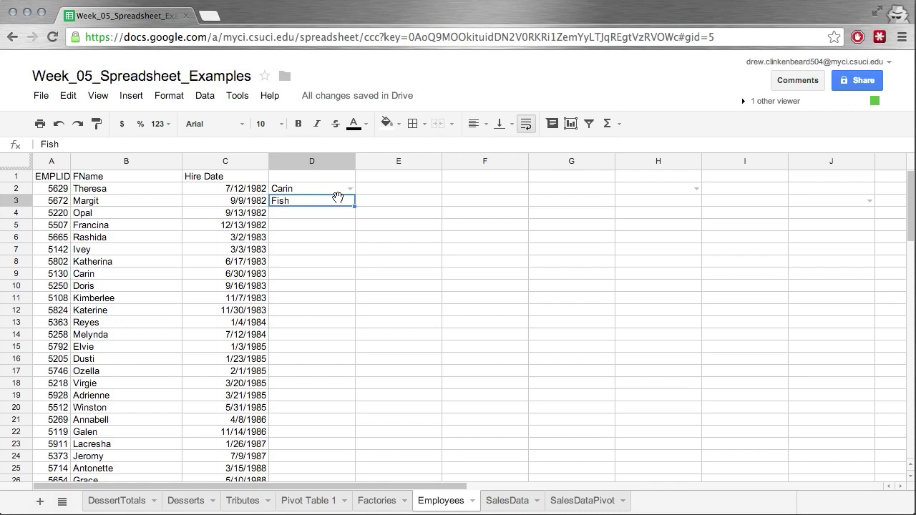
pyautogui.rightClick(334, 206)
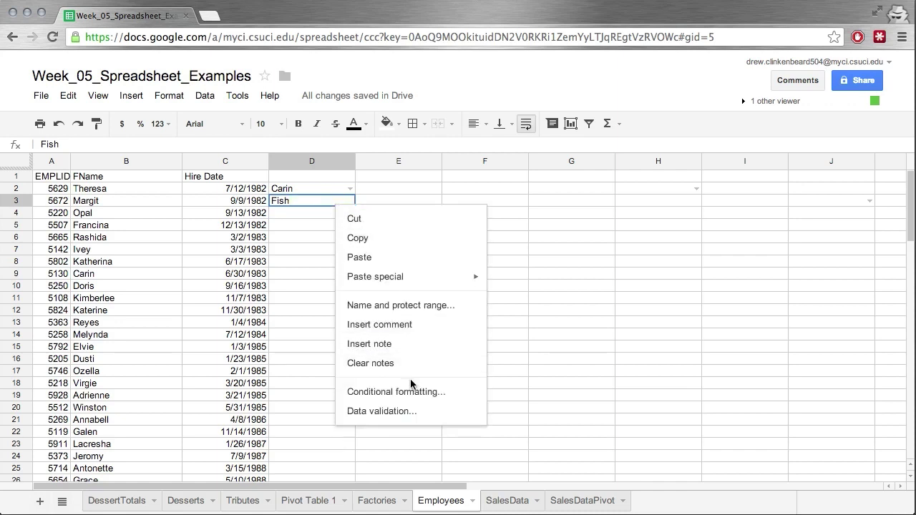
# Change D3's rule to a number between 0 and 50.
pyautogui.click(409, 410)
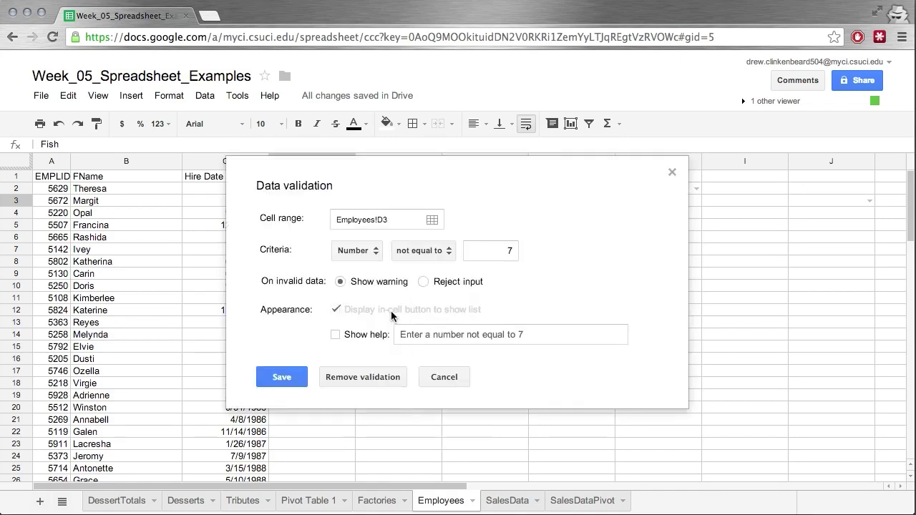
pyautogui.click(417, 253)
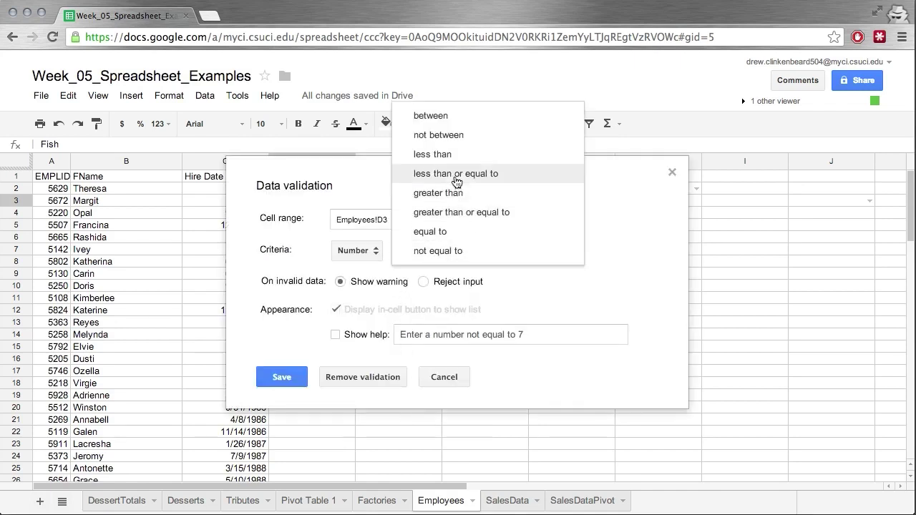
pyautogui.click(430, 116)
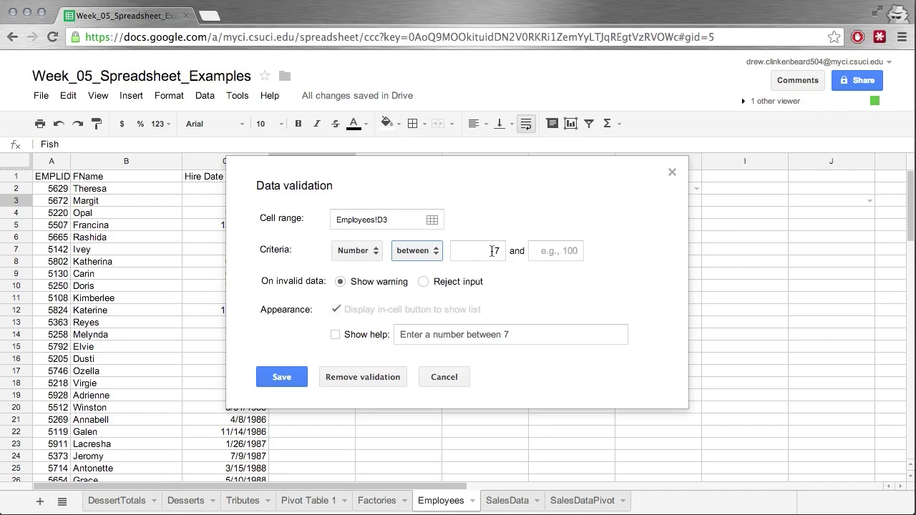
pyautogui.write('0')
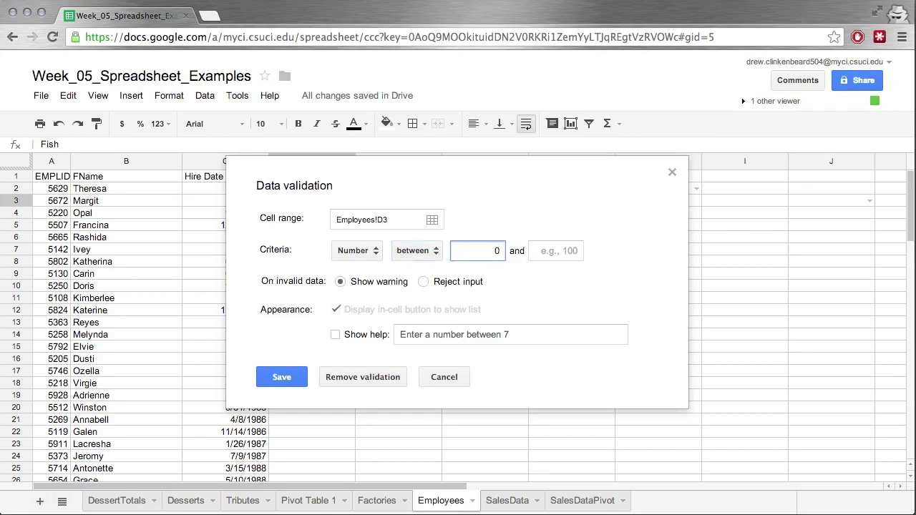
pyautogui.press('Tab')
pyautogui.write('50')
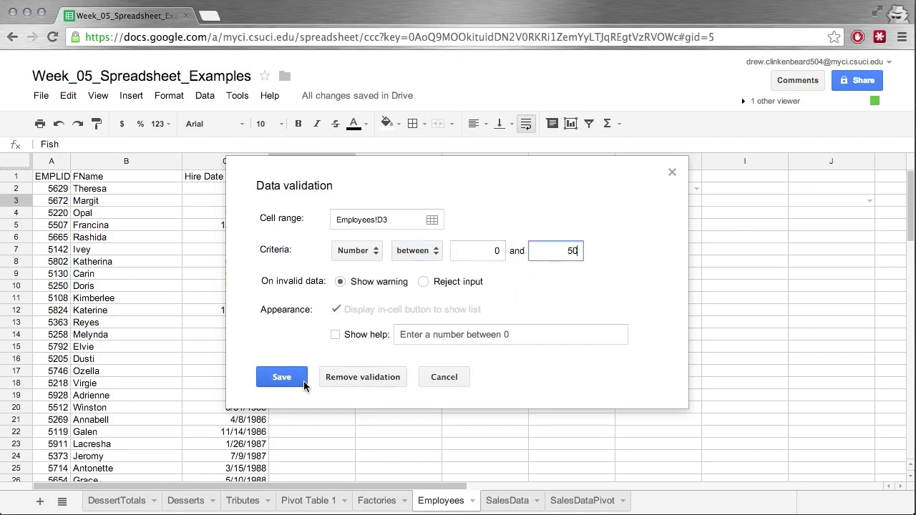
pyautogui.click(282, 377)
# Test D3 with 25, which passes, and 51, which is flagged invalid.
pyautogui.click(330, 249)
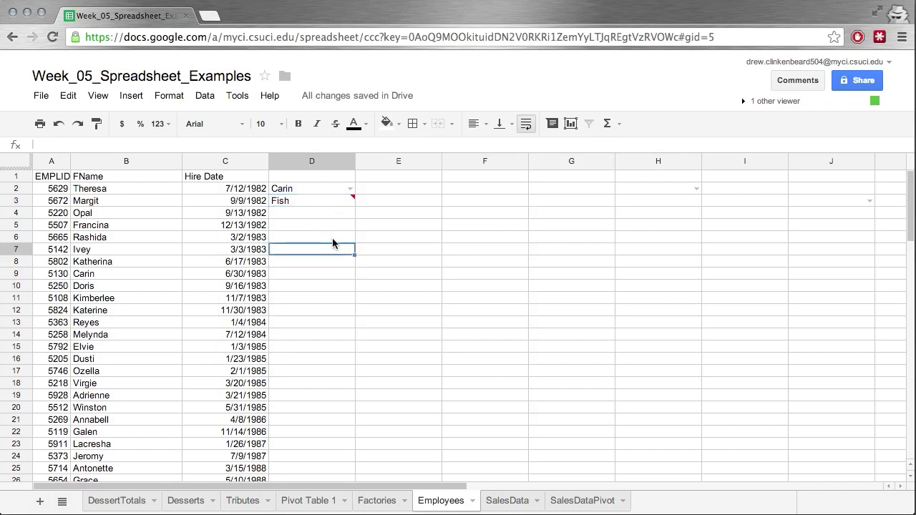
pyautogui.moveTo(353, 195)
pyautogui.doubleClick(325, 201)
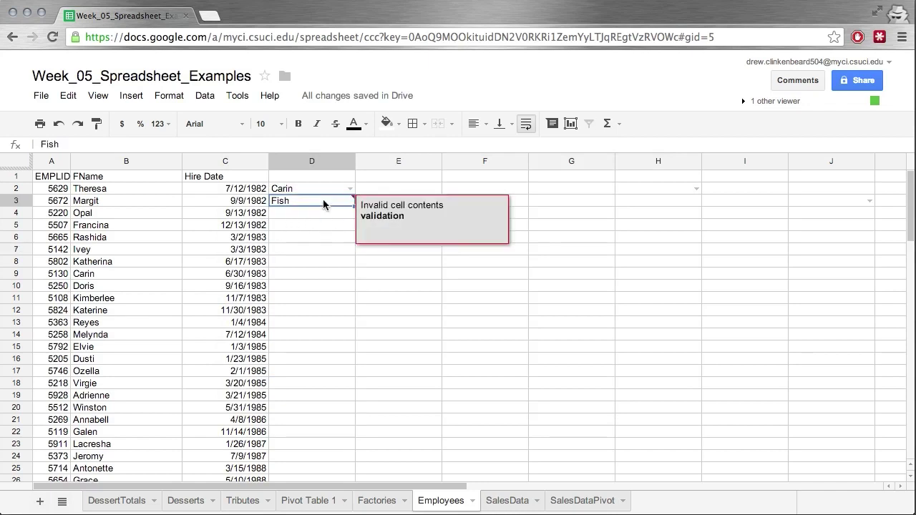
pyautogui.press('BackSpace')
pyautogui.press('BackSpace')
pyautogui.press('BackSpace')
pyautogui.press('BackSpace')
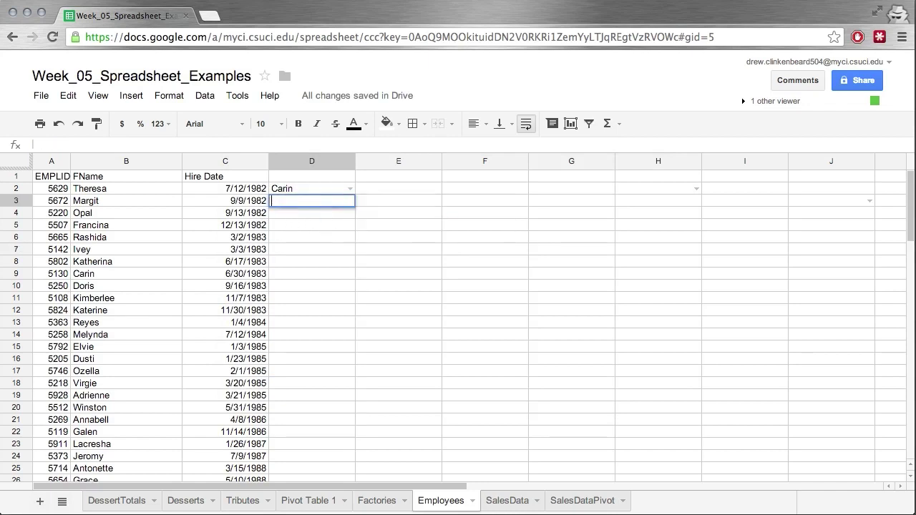
pyautogui.write('25')
pyautogui.press('Return')
pyautogui.click(312, 200)
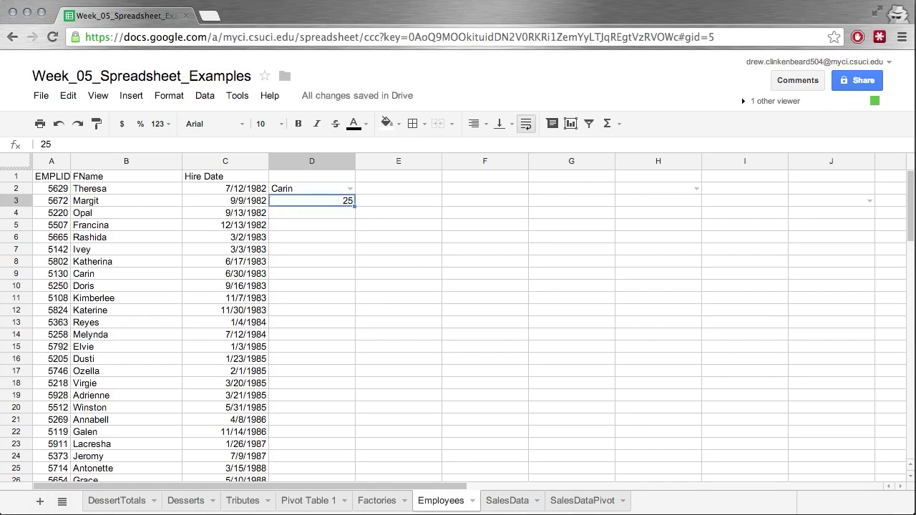
pyautogui.write('51')
pyautogui.press('Return')
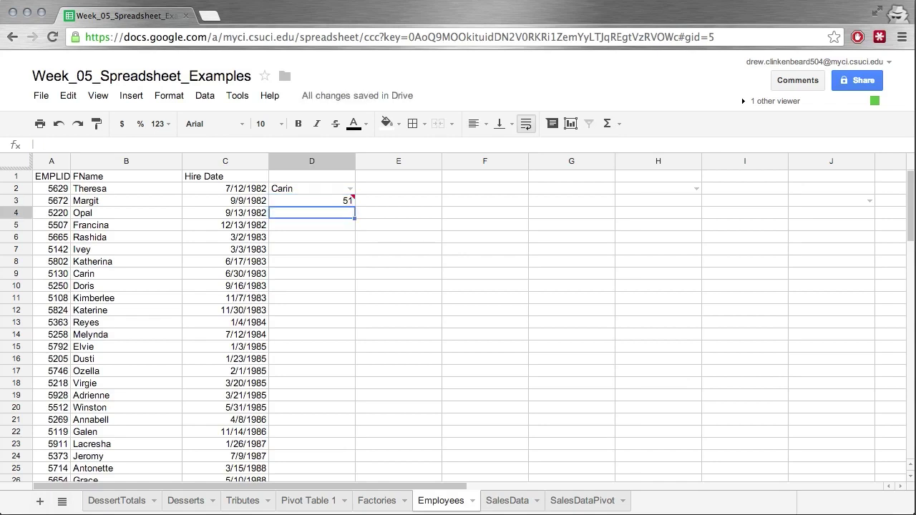
pyautogui.click(312, 200)
# From D3's warning, switch its criteria to Text contains 'Fish' and save.
pyautogui.moveTo(339, 215)
pyautogui.click(382, 212)
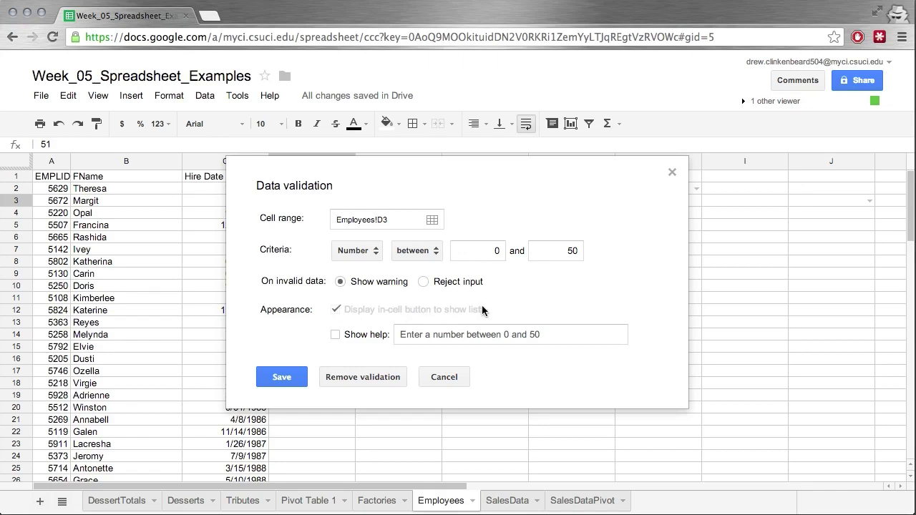
pyautogui.click(358, 252)
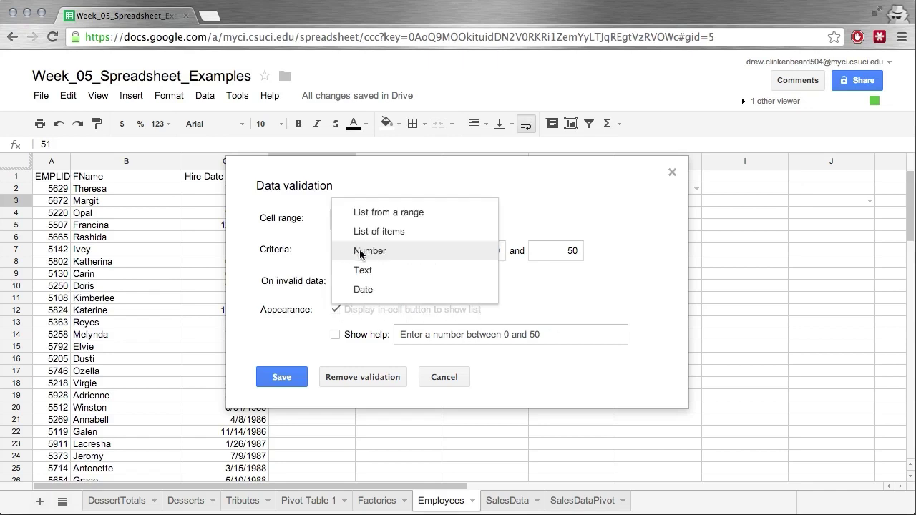
pyautogui.click(368, 270)
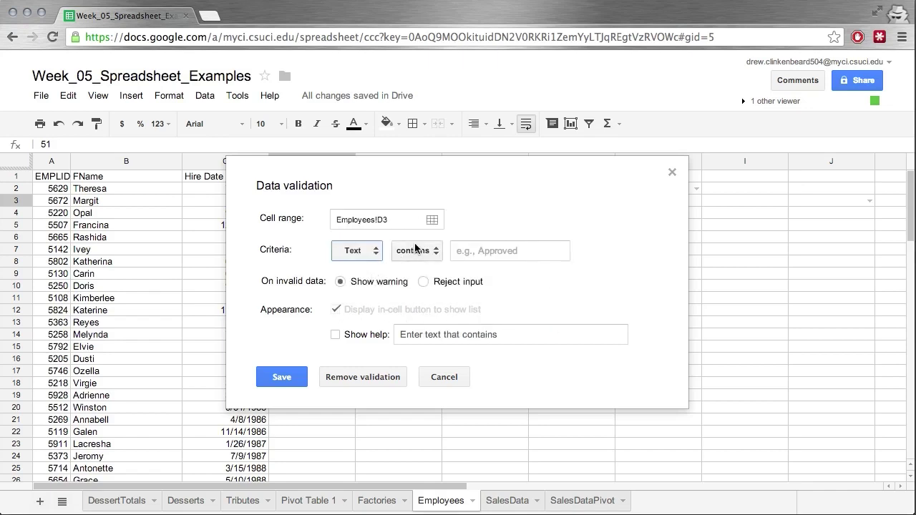
pyautogui.click(415, 249)
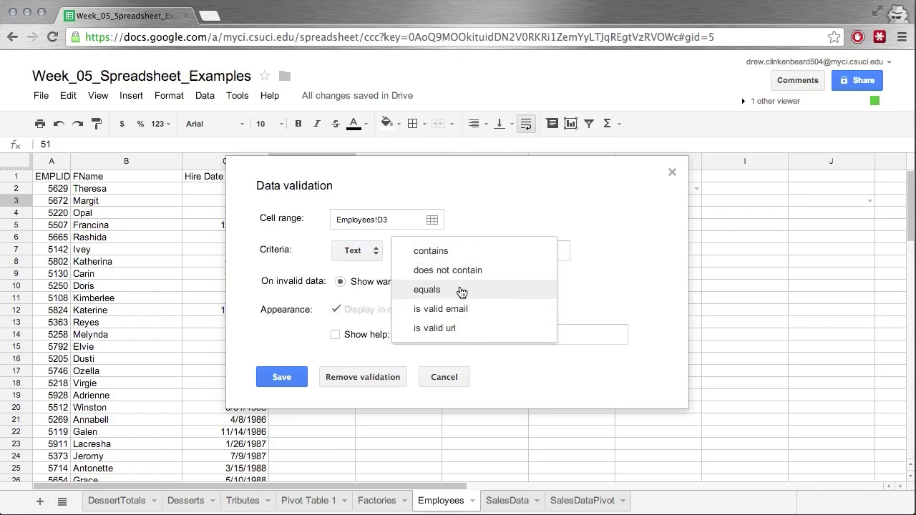
pyautogui.click(453, 252)
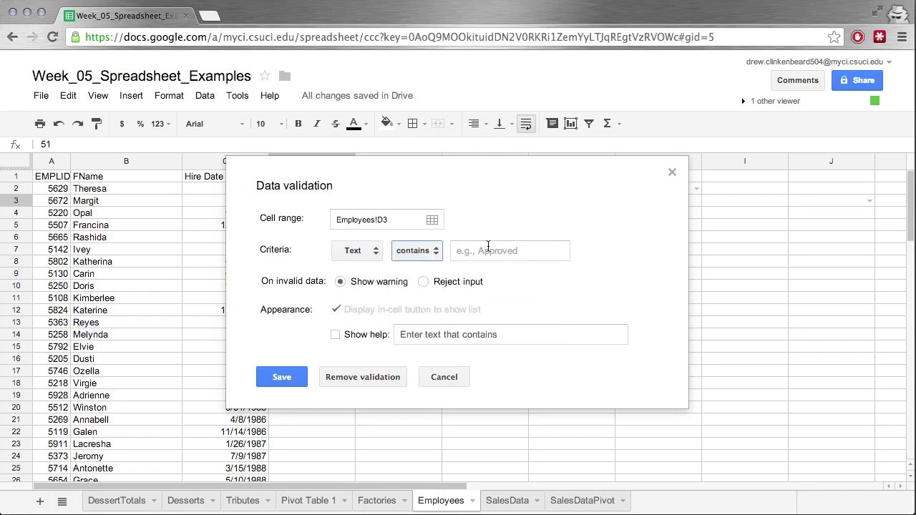
pyautogui.click(495, 246)
pyautogui.write('FIsh')
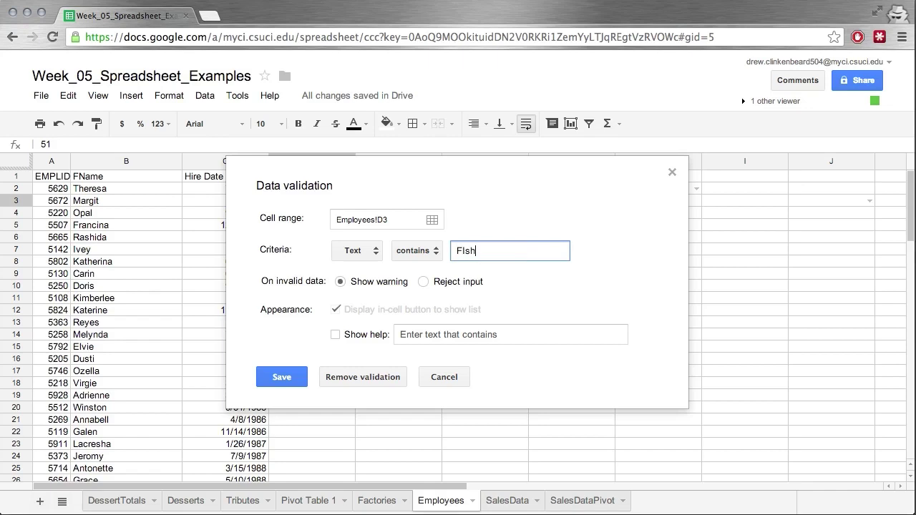
pyautogui.press('BackSpace')
pyautogui.press('BackSpace')
pyautogui.press('BackSpace')
pyautogui.write('ish')
pyautogui.click(278, 379)
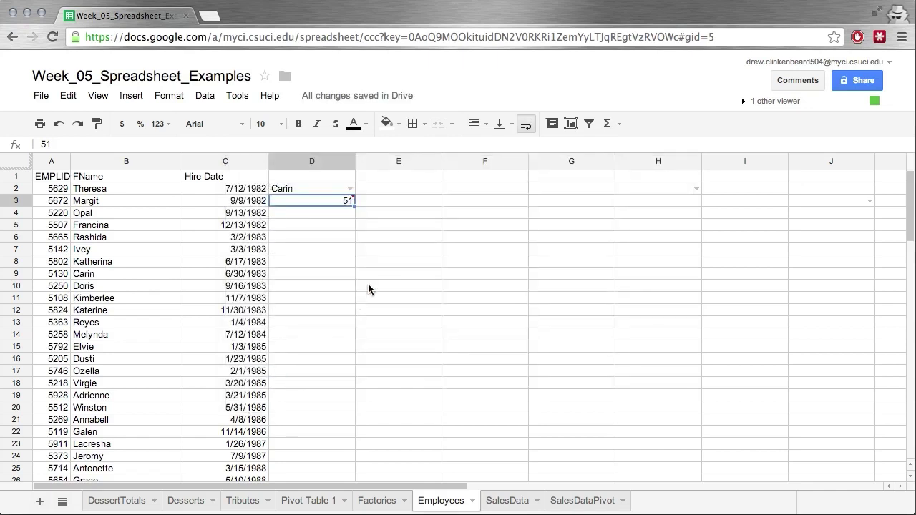
# Test D3's Fish rule with the entries Fish, One Fish and 2 Fish.
pyautogui.doubleClick(322, 204)
pyautogui.press('BackSpace')
pyautogui.press('BackSpace')
pyautogui.write('Fish')
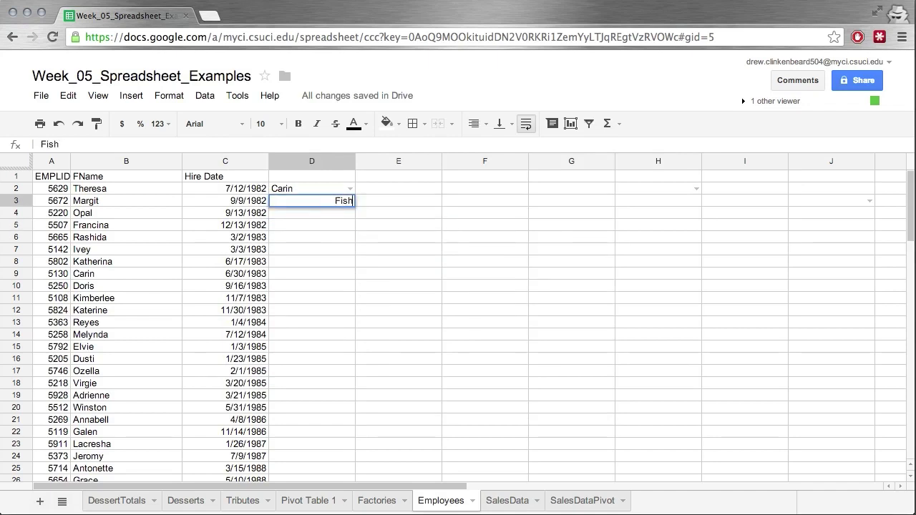
pyautogui.press('Return')
pyautogui.click(312, 200)
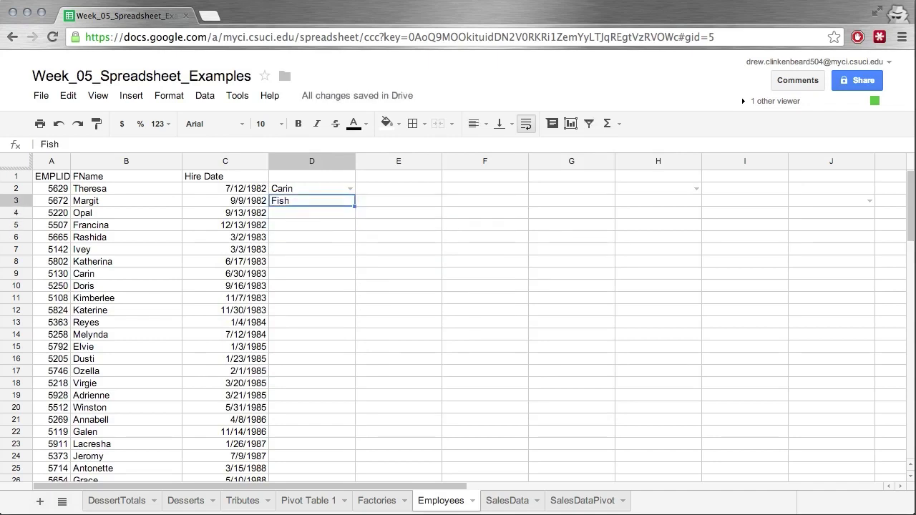
pyautogui.write('V')
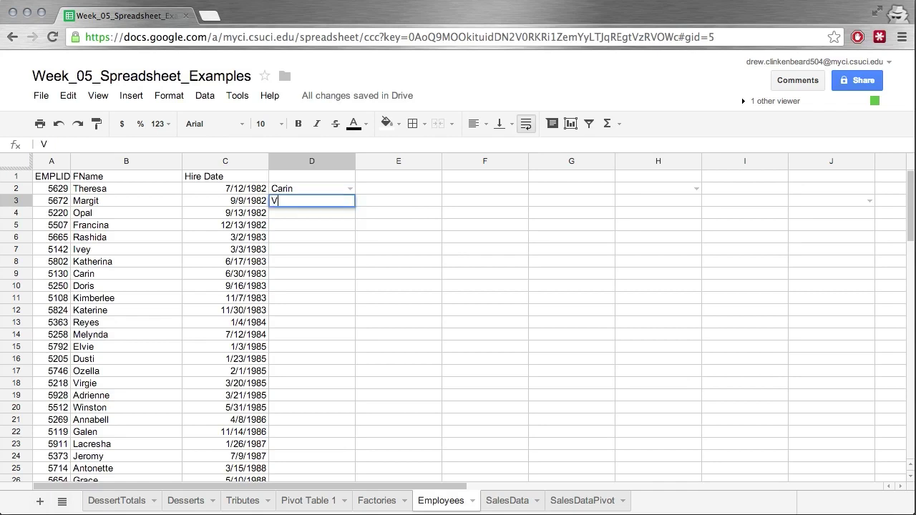
pyautogui.press('BackSpace')
pyautogui.write('One Fish')
pyautogui.press('Return')
pyautogui.click(311, 200)
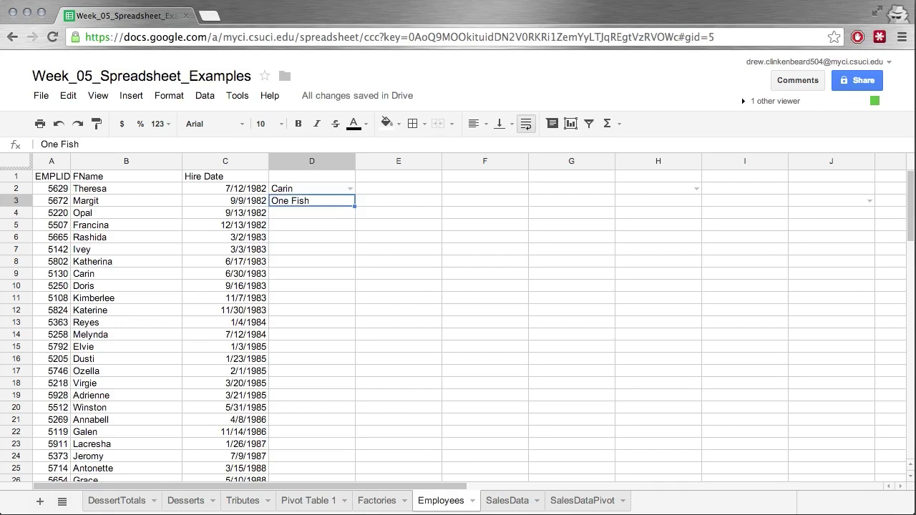
pyautogui.write('2 Fish')
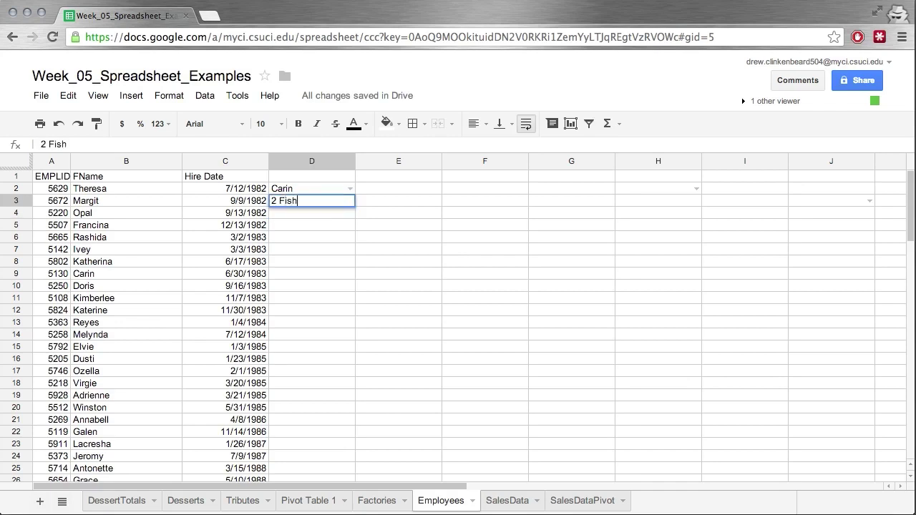
pyautogui.press('Return')
# Try Red fish and Green eggs and ham in D3, then clear the cell.
pyautogui.click(312, 200)
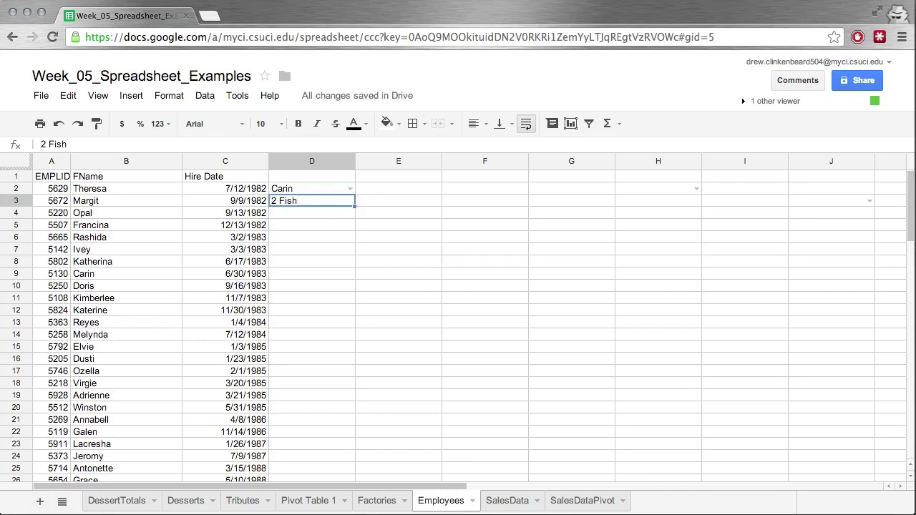
pyautogui.write('Red fish')
pyautogui.press('Return')
pyautogui.write('\\')
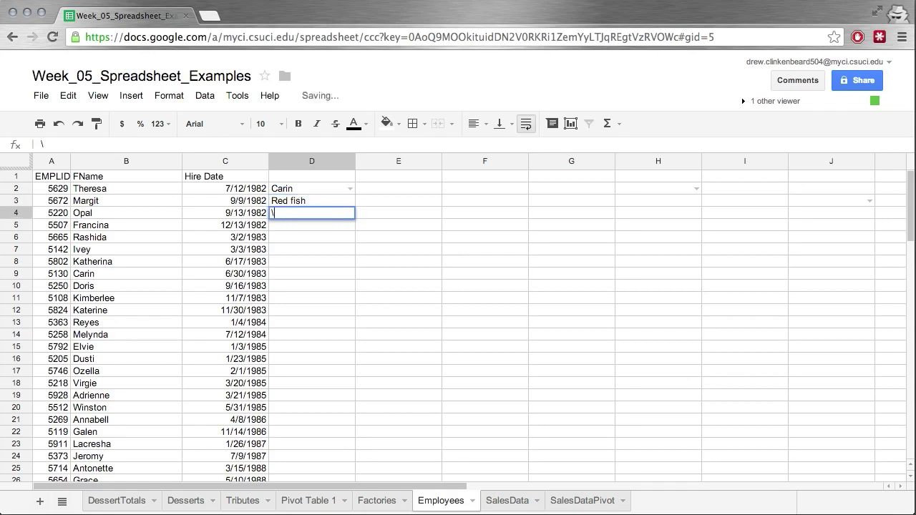
pyautogui.press('BackSpace')
pyautogui.click(311, 200)
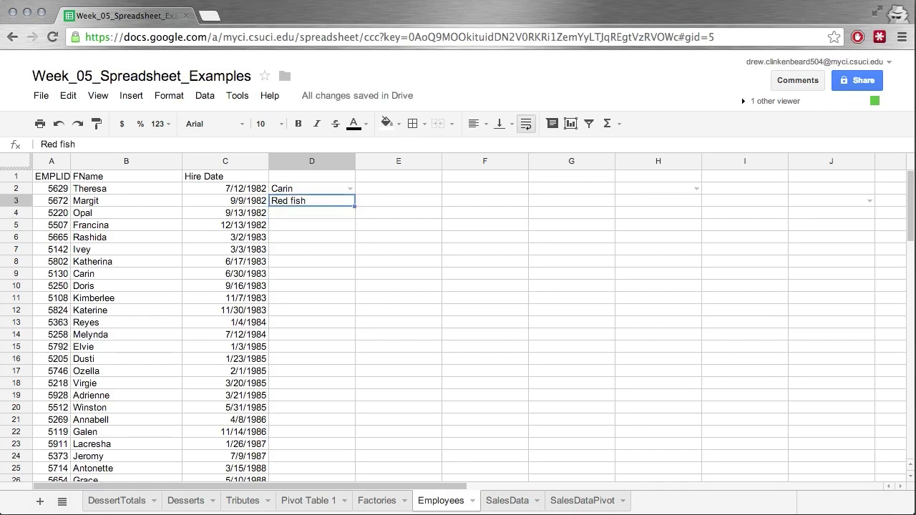
pyautogui.write('Green egg')
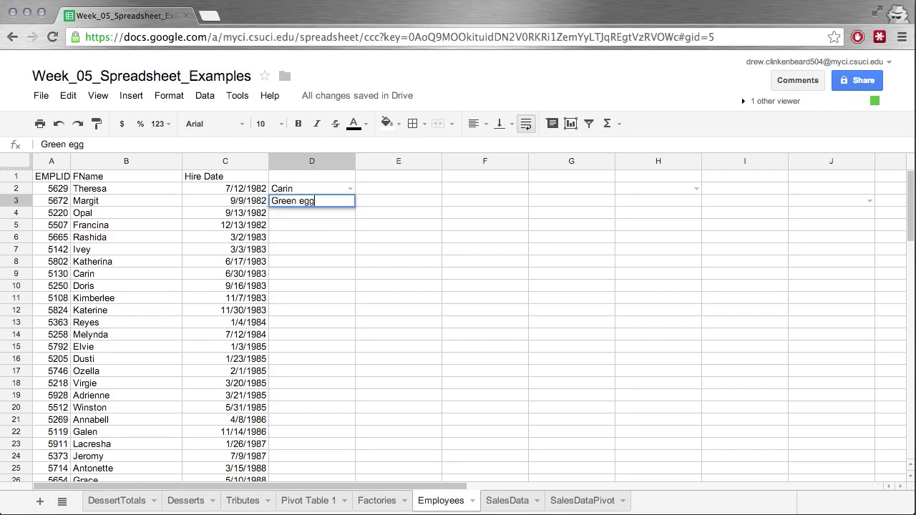
pyautogui.write('s and ham')
pyautogui.press('Return')
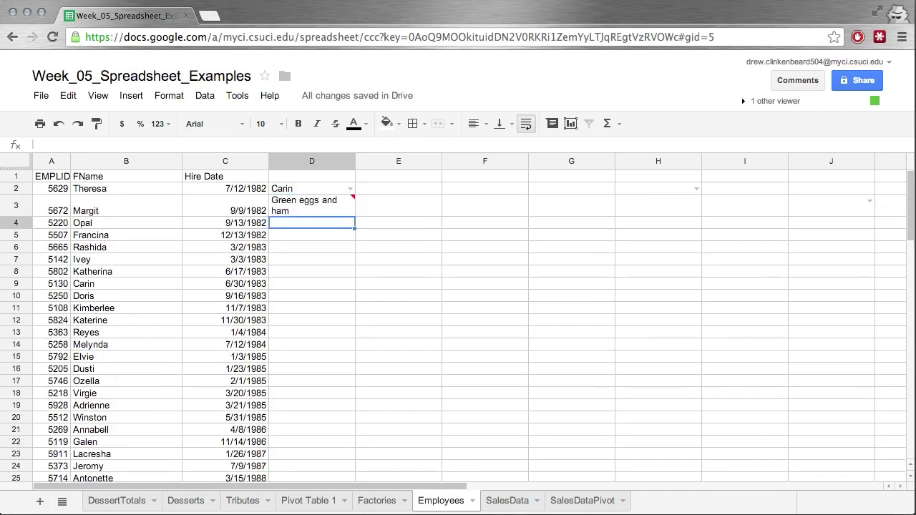
pyautogui.click(312, 206)
pyautogui.press('Delete')
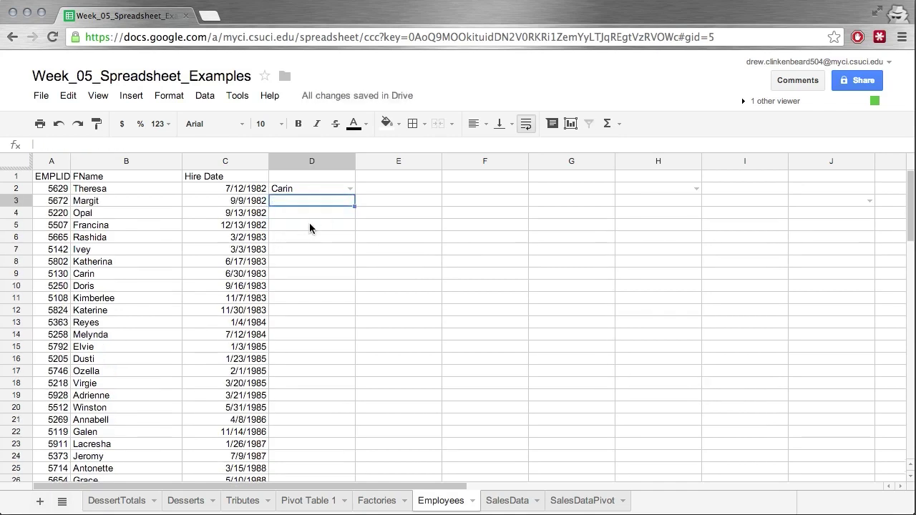
pyautogui.rightClick(311, 202)
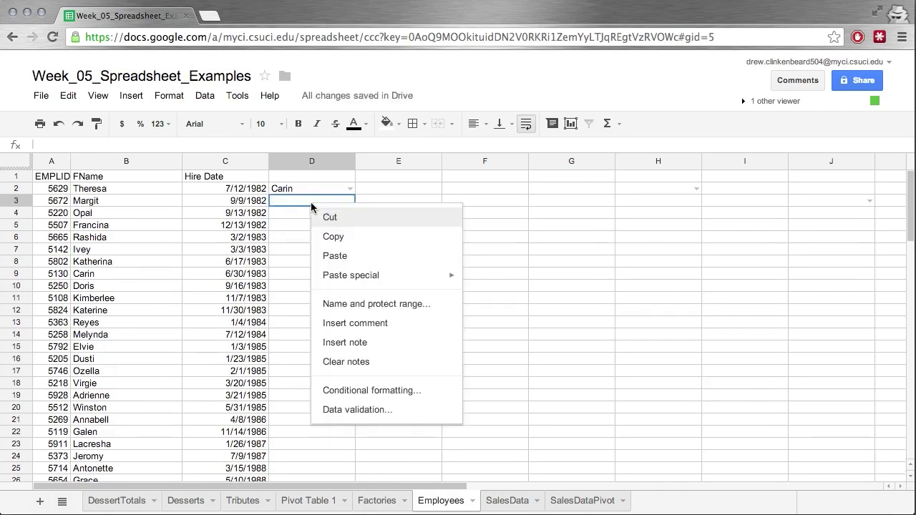
# Set D3's validation criteria to a date on or before 10/31/1985.
pyautogui.click(393, 417)
pyautogui.click(355, 251)
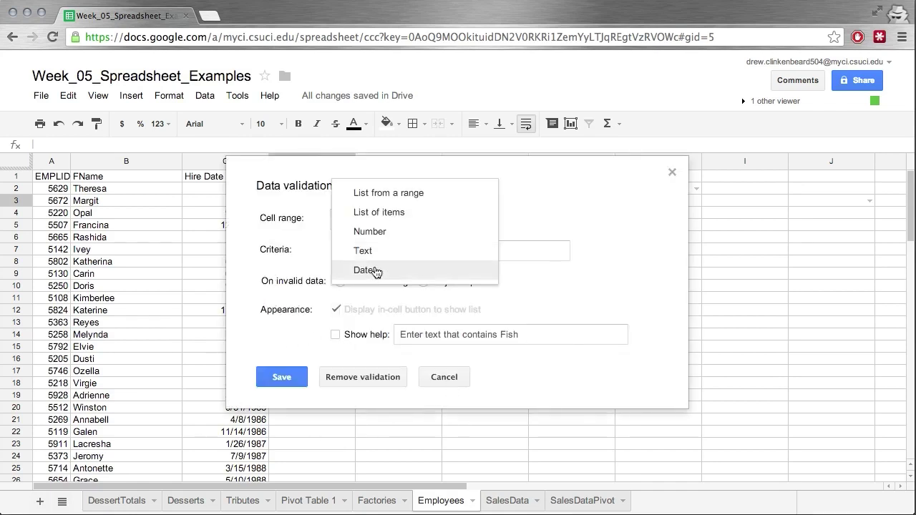
pyautogui.click(376, 276)
pyautogui.click(410, 254)
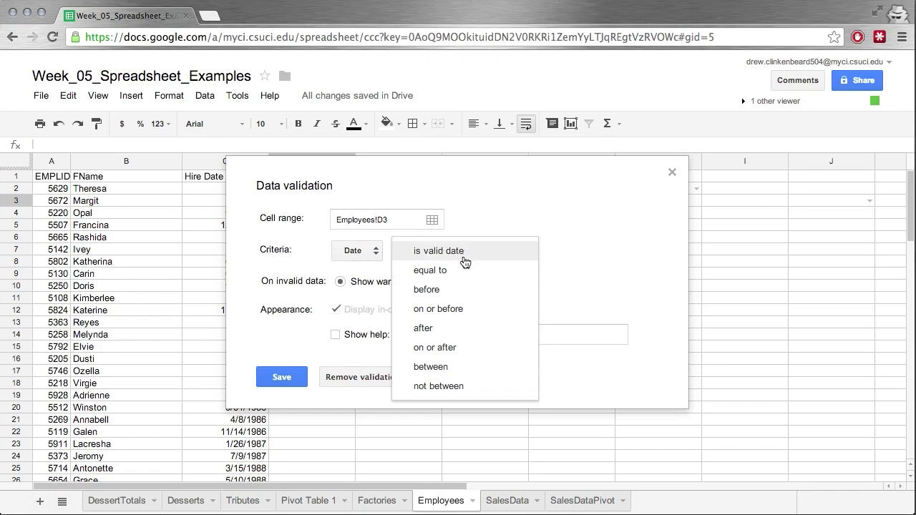
pyautogui.click(443, 309)
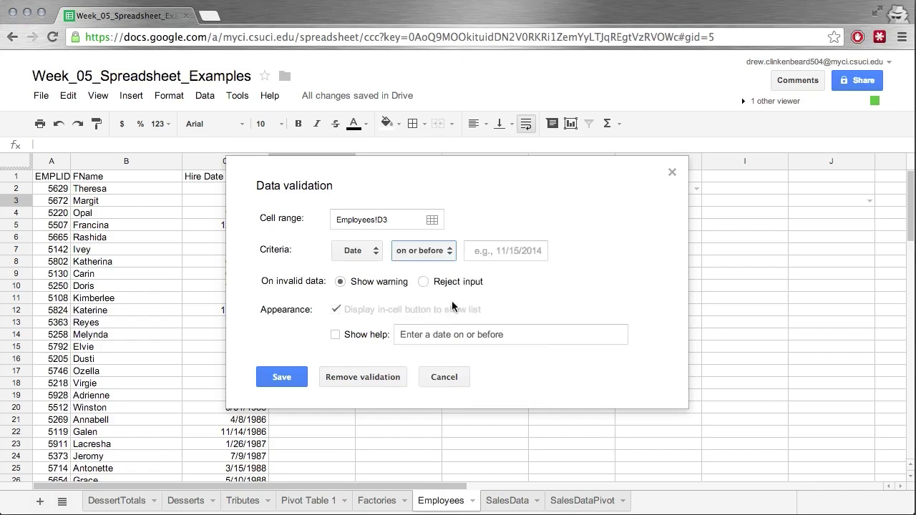
pyautogui.click(511, 249)
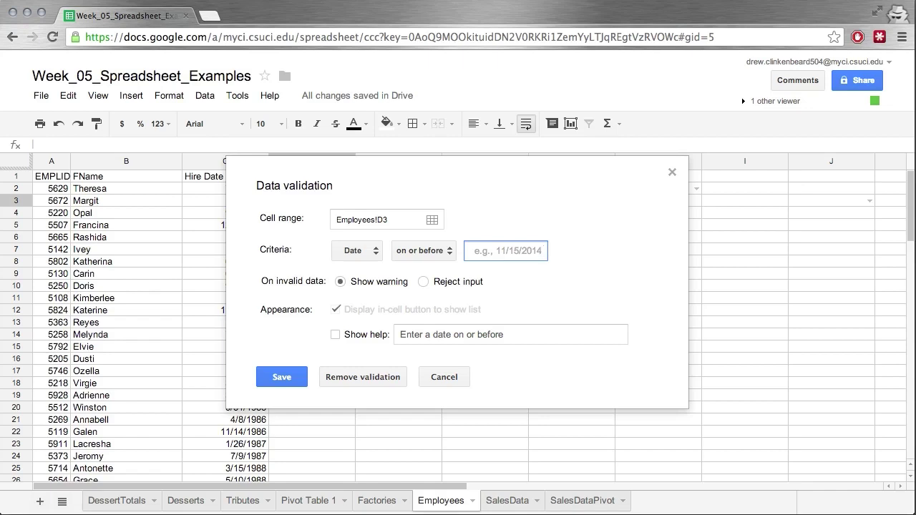
pyautogui.write('10/31/1985')
# Save the date-on-or-before rule for D3 and recheck it without changes.
pyautogui.click(427, 377)
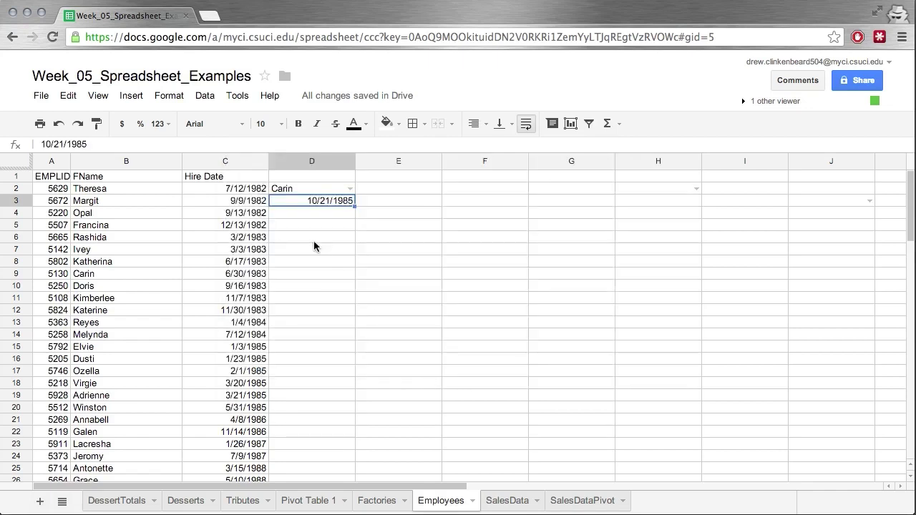
pyautogui.rightClick(352, 205)
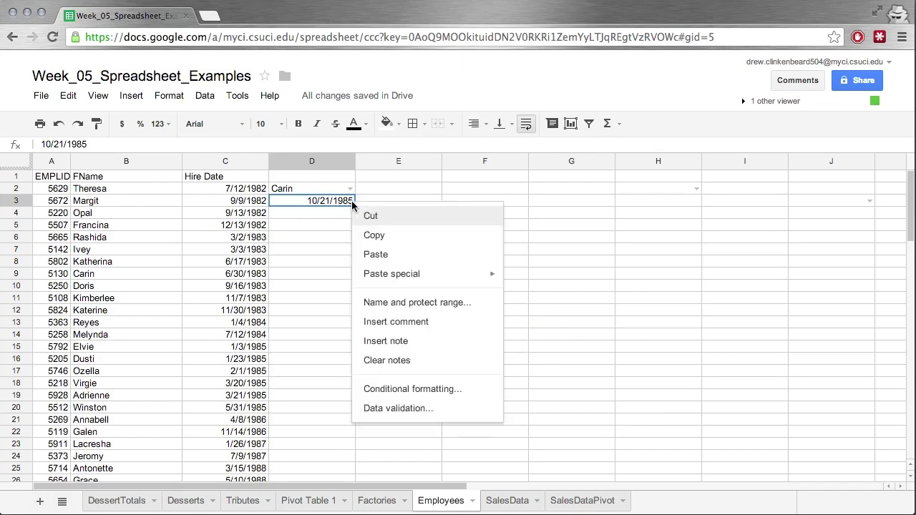
pyautogui.click(409, 407)
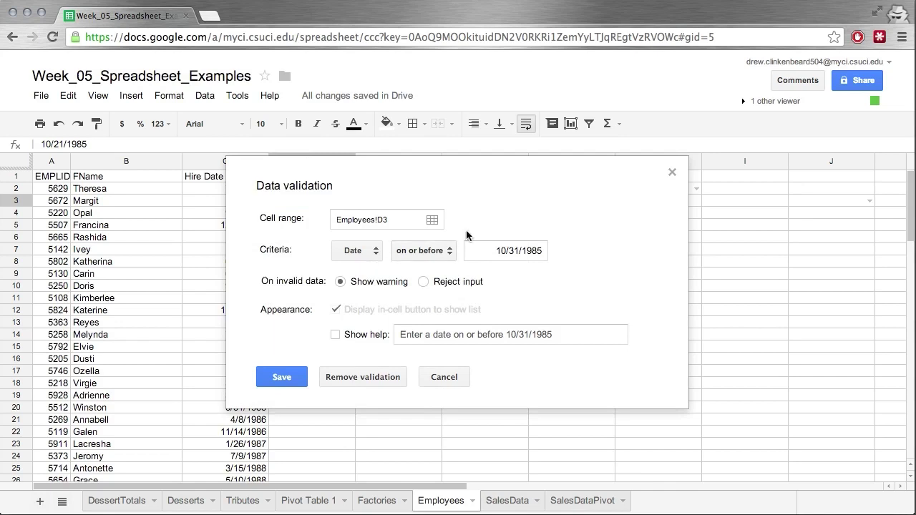
pyautogui.click(282, 377)
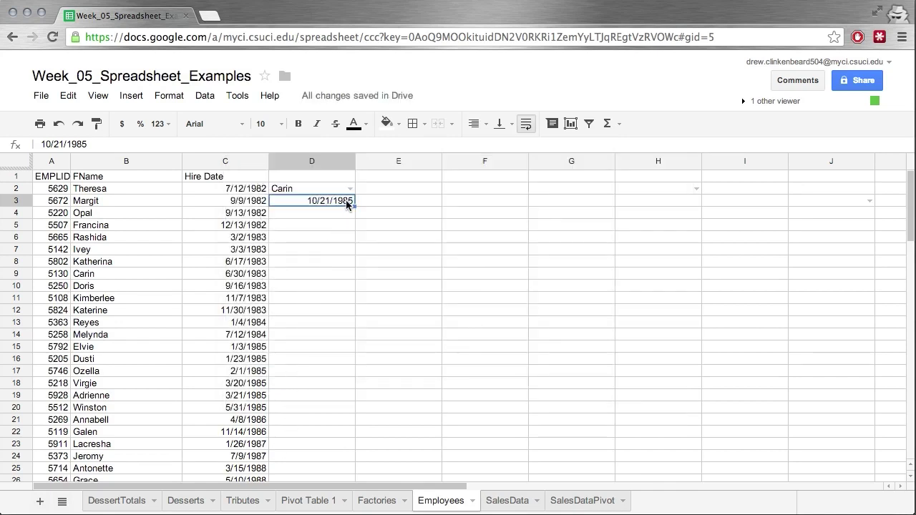
# Change D3's year to 1995 and reselect the cell to see the invalid warning.
pyautogui.doubleClick(350, 204)
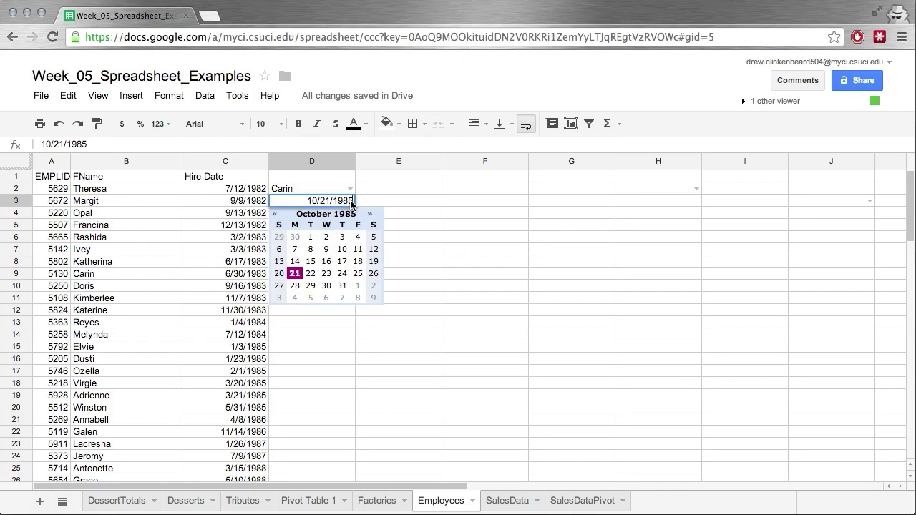
pyautogui.press('BackSpace')
pyautogui.press('BackSpace')
pyautogui.write('95')
pyautogui.press('Return')
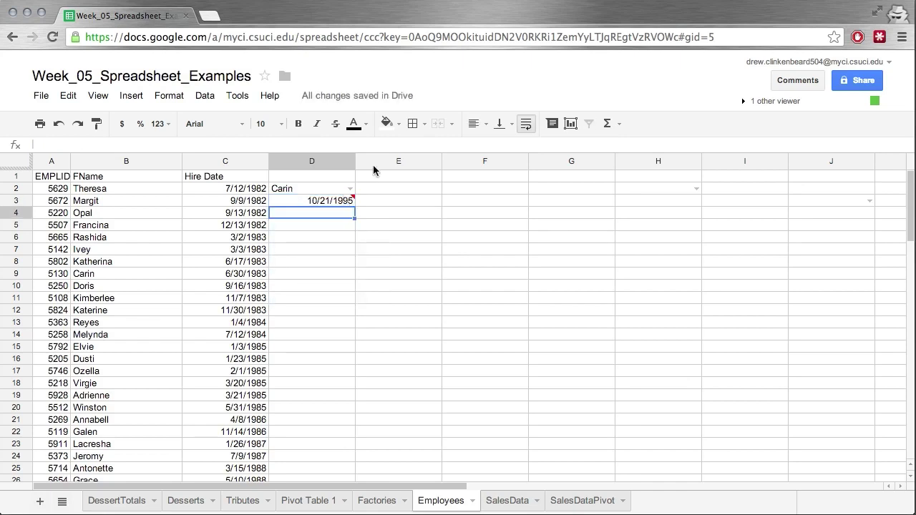
pyautogui.click(337, 201)
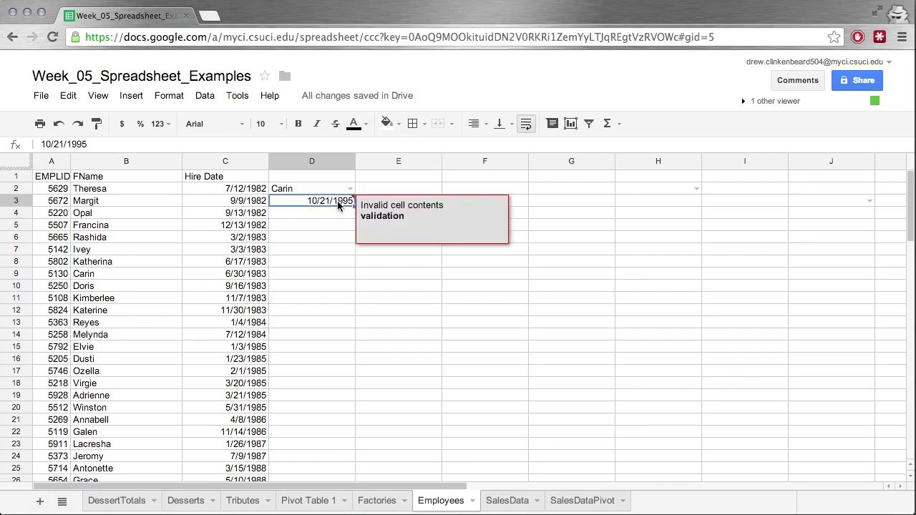
pyautogui.rightClick(337, 201)
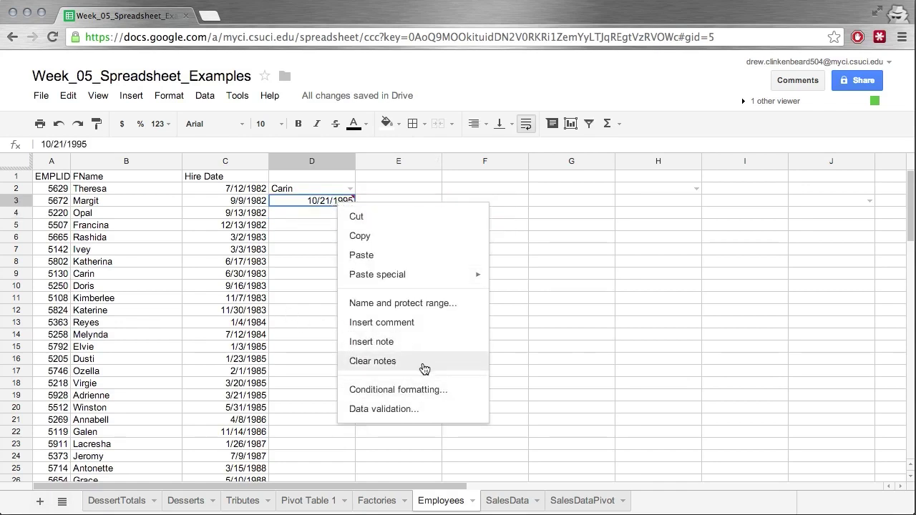
# Make D3's date rule reject invalid input and save it.
pyautogui.click(401, 420)
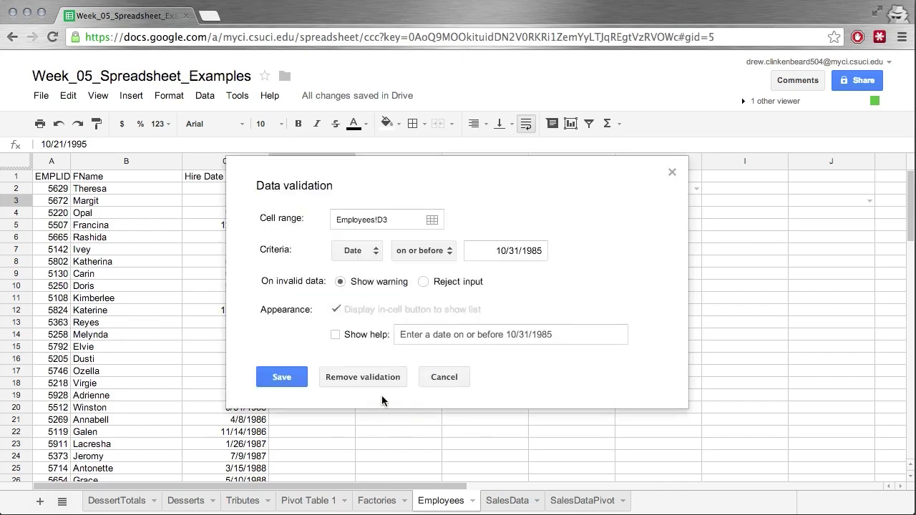
pyautogui.click(445, 281)
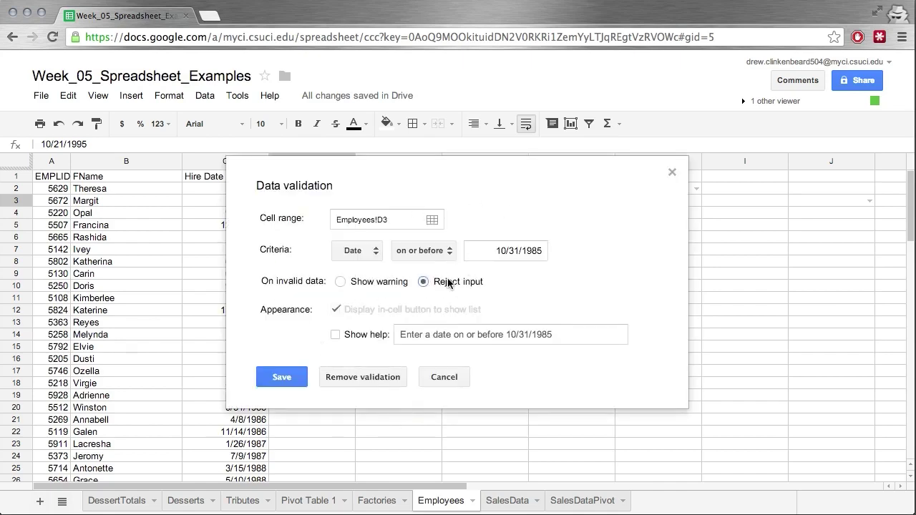
pyautogui.click(282, 376)
pyautogui.click(315, 214)
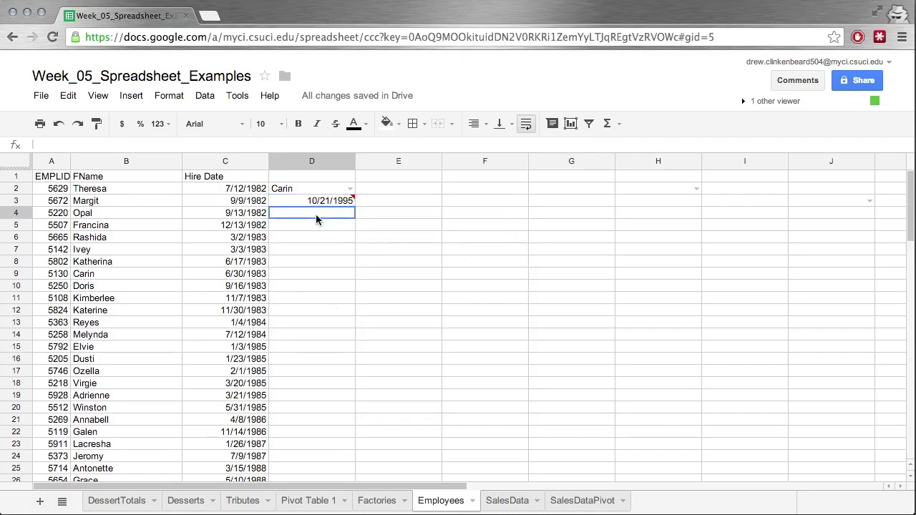
pyautogui.click(319, 202)
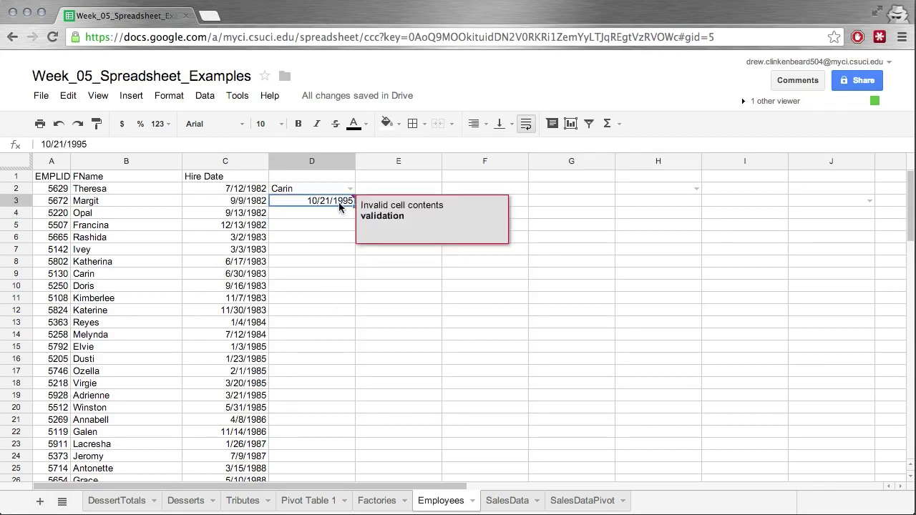
# Edit D3 so it holds the date 10/21/1900.
pyautogui.doubleClick(339, 202)
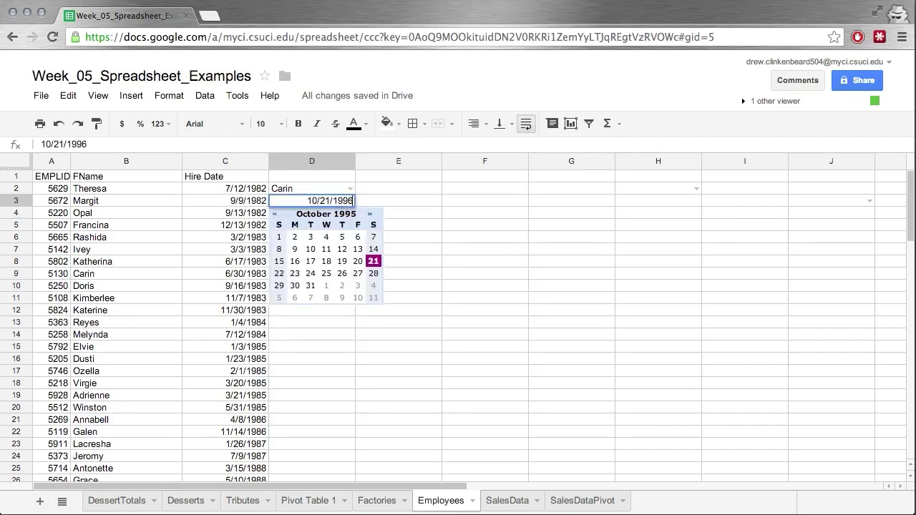
pyautogui.press('Escape')
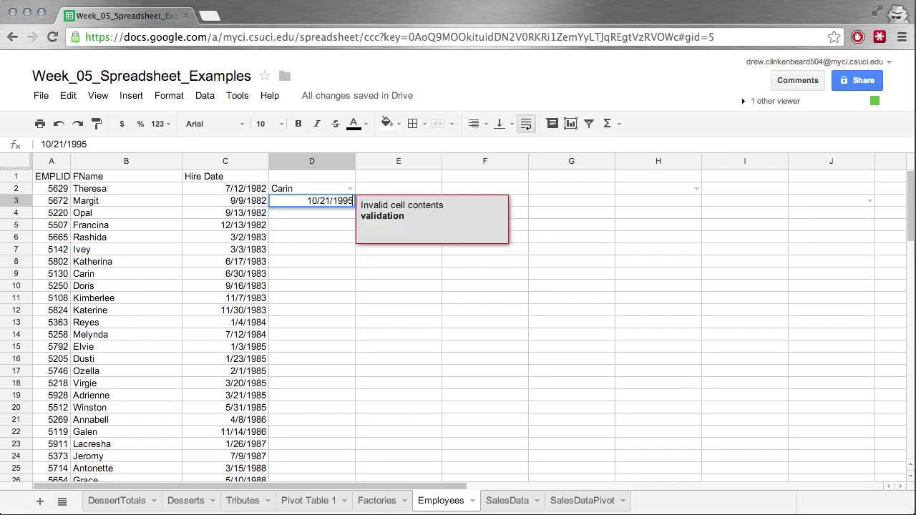
pyautogui.press('BackSpace')
pyautogui.press('BackSpace')
pyautogui.write('00')
pyautogui.press('Return')
# Try 10/21/2013 in D3, see it rejected, and return to D3.
pyautogui.press('Up')
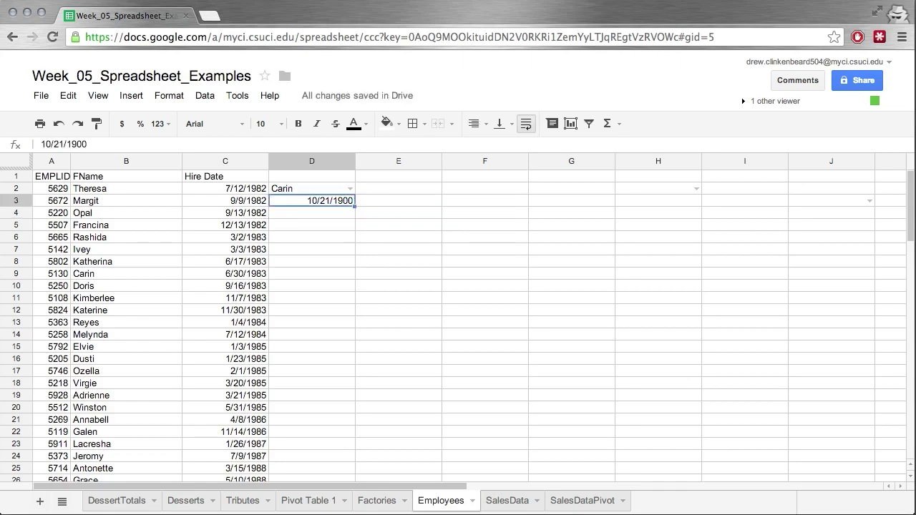
pyautogui.press('Return')
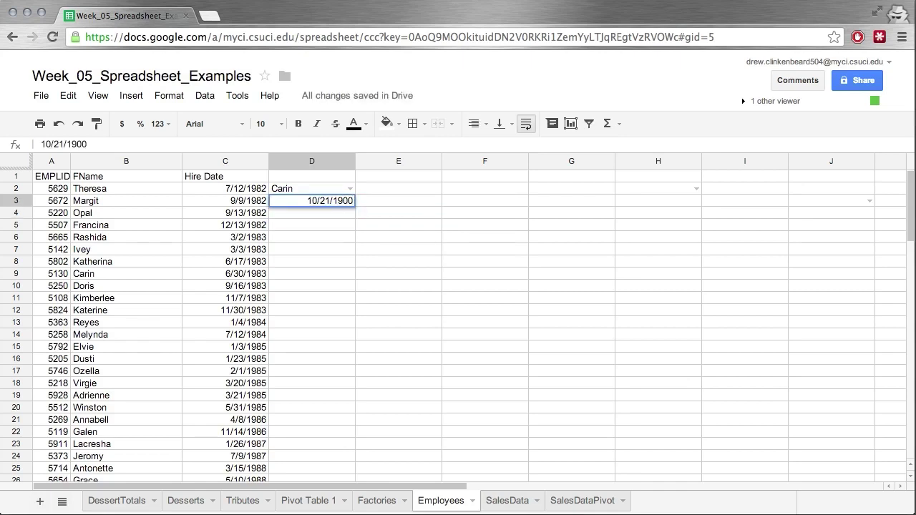
pyautogui.press('BackSpace')
pyautogui.press('BackSpace')
pyautogui.press('BackSpace')
pyautogui.press('BackSpace')
pyautogui.write('2013')
pyautogui.press('Return')
pyautogui.press('super+z')
pyautogui.press('Return')
pyautogui.press('Up')
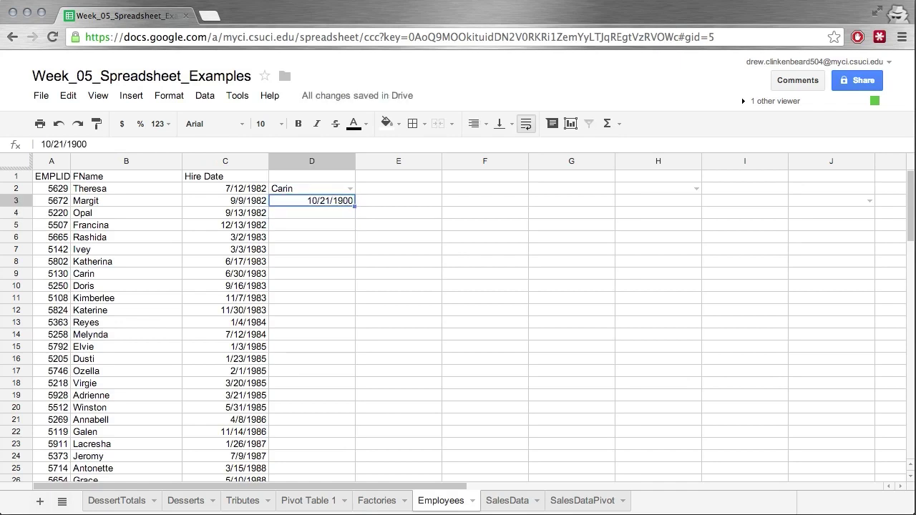
# Change D3's validation rule to text equal to Candy and save it.
pyautogui.rightClick(338, 201)
pyautogui.click(421, 411)
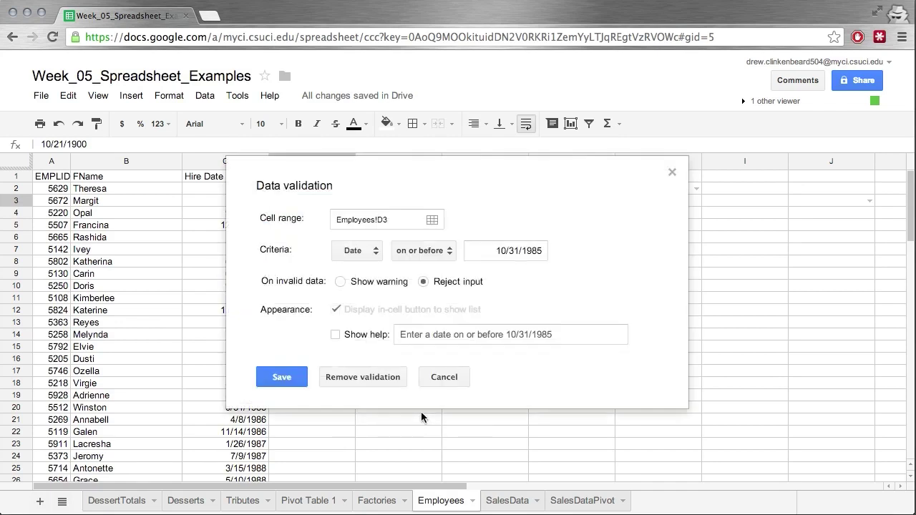
pyautogui.click(338, 258)
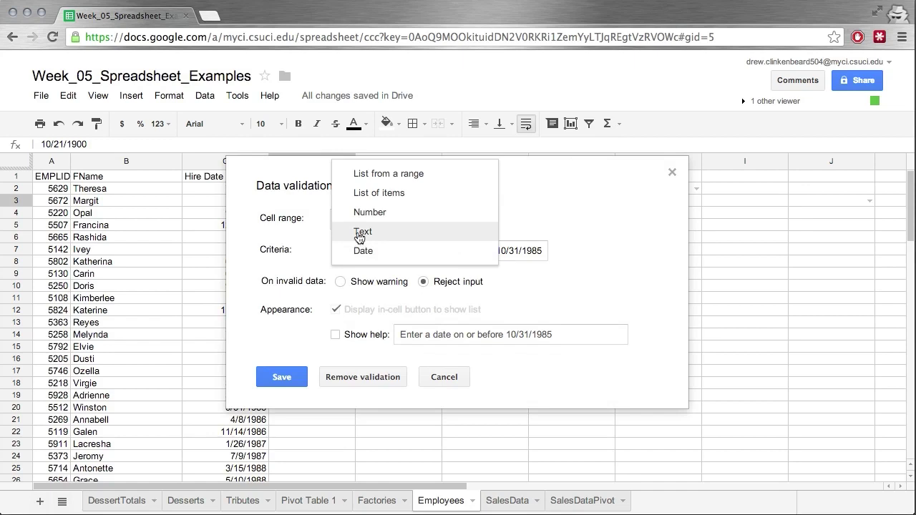
pyautogui.click(427, 229)
pyautogui.click(416, 251)
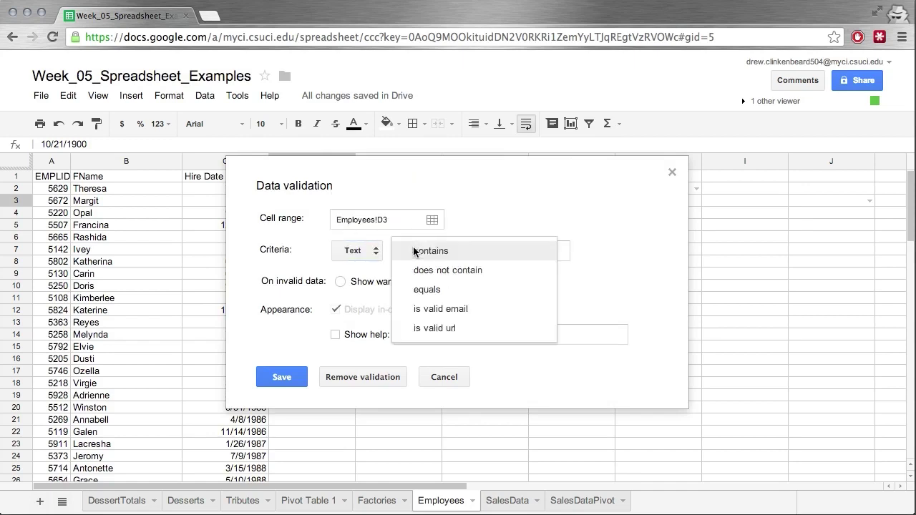
pyautogui.click(438, 289)
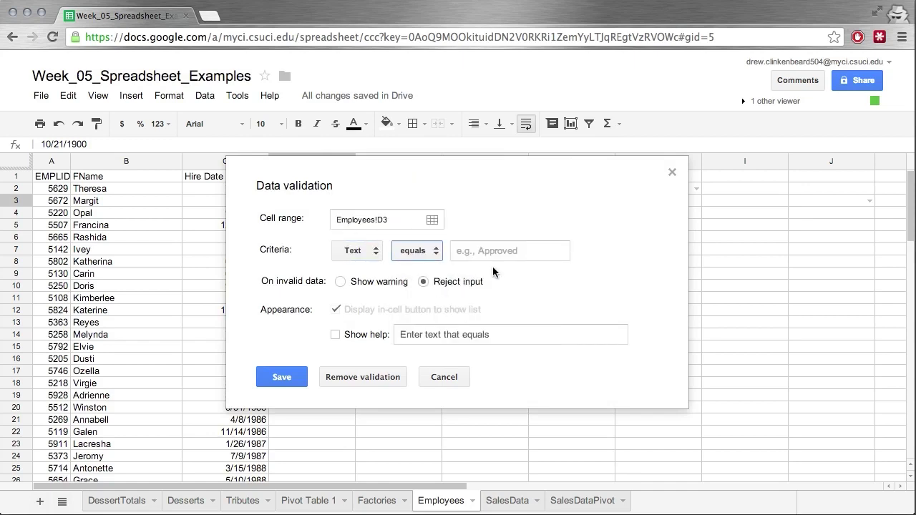
pyautogui.click(495, 245)
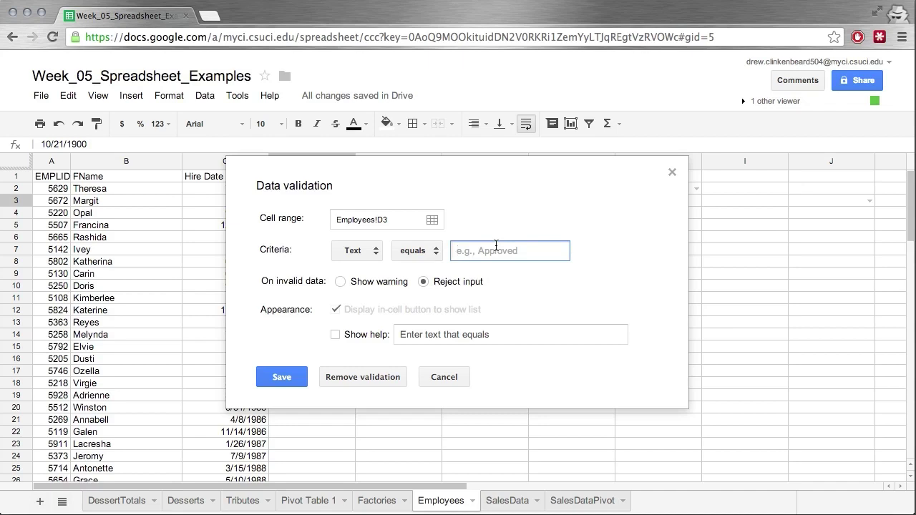
pyautogui.write('Candie')
pyautogui.press('BackSpace')
pyautogui.press('BackSpace')
pyautogui.press('BackSpace')
pyautogui.press('BackSpace')
pyautogui.press('BackSpace')
pyautogui.press('BackSpace')
pyautogui.write('Candy')
pyautogui.click(288, 376)
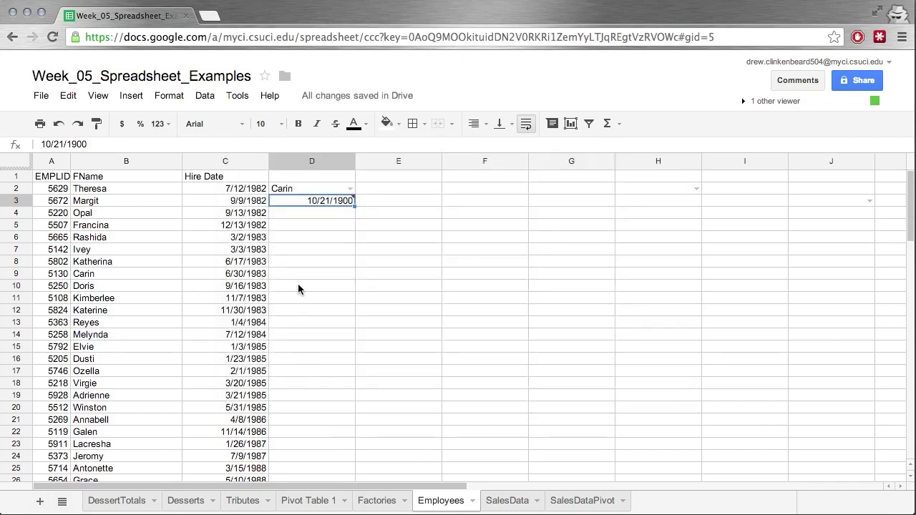
# Replace D3's date with Candy and confirm the cell is now valid.
pyautogui.click(300, 225)
pyautogui.click(326, 203)
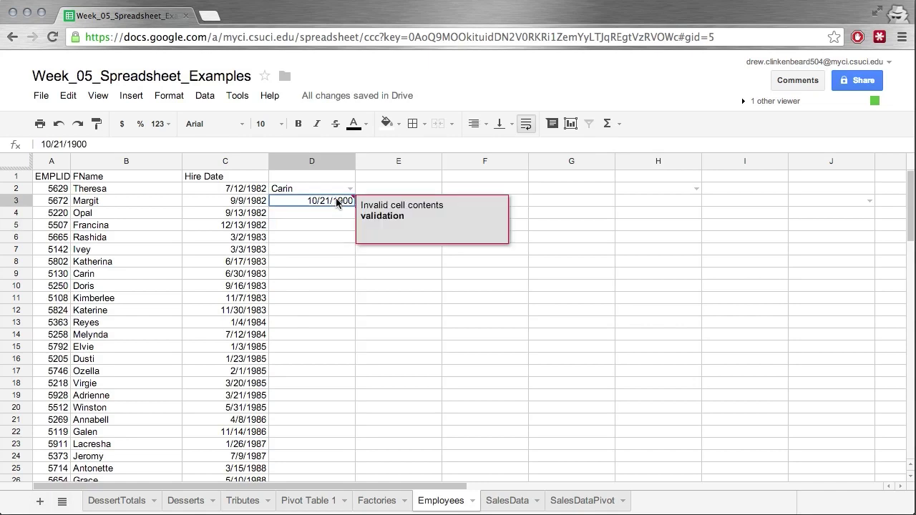
pyautogui.hotkey('shift', 'Home')
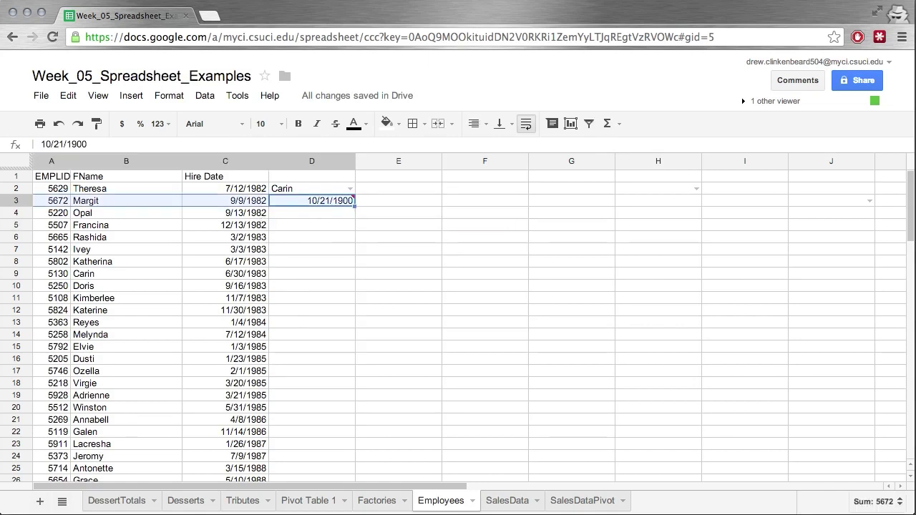
pyautogui.press('Right')
pyautogui.press('Left')
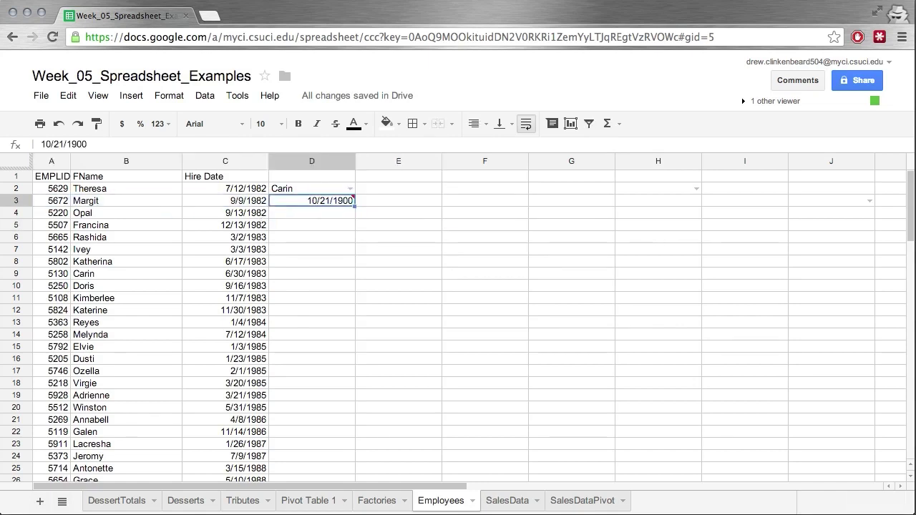
pyautogui.write('Fer')
pyautogui.press('Escape')
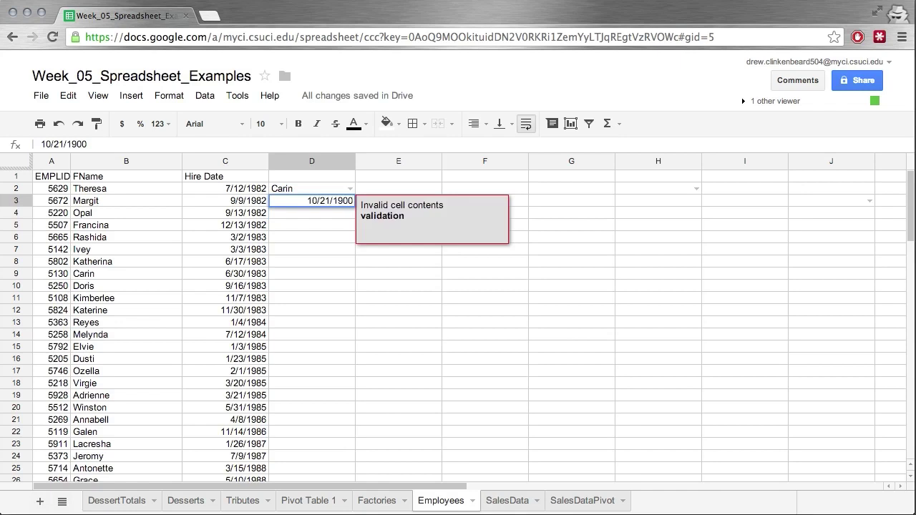
pyautogui.press('BackSpace')
pyautogui.press('BackSpace')
pyautogui.press('BackSpace')
pyautogui.press('BackSpace')
pyautogui.press('BackSpace')
pyautogui.press('BackSpace')
pyautogui.press('BackSpace')
pyautogui.press('BackSpace')
pyautogui.press('BackSpace')
pyautogui.write('Car')
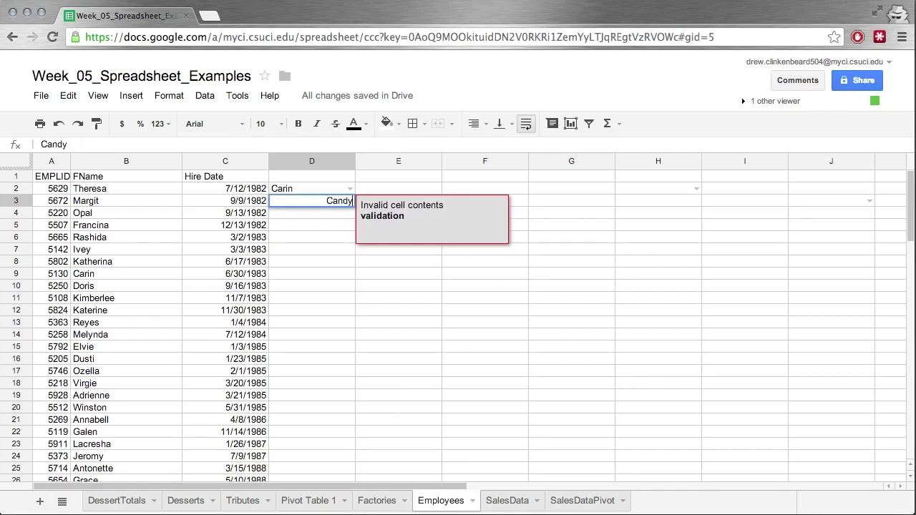
pyautogui.press('Return')
pyautogui.click(312, 201)
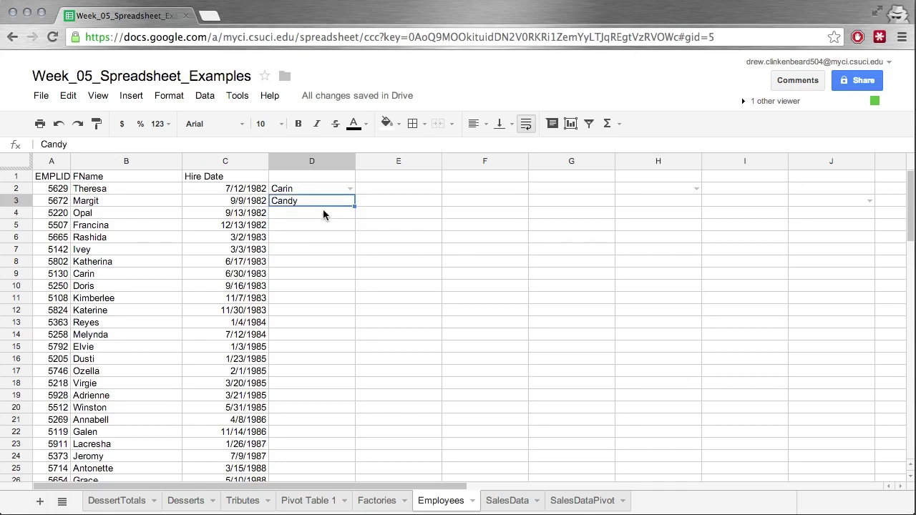
# Set D3's text validation condition to contains Candy after trying other conditions.
pyautogui.rightClick(322, 208)
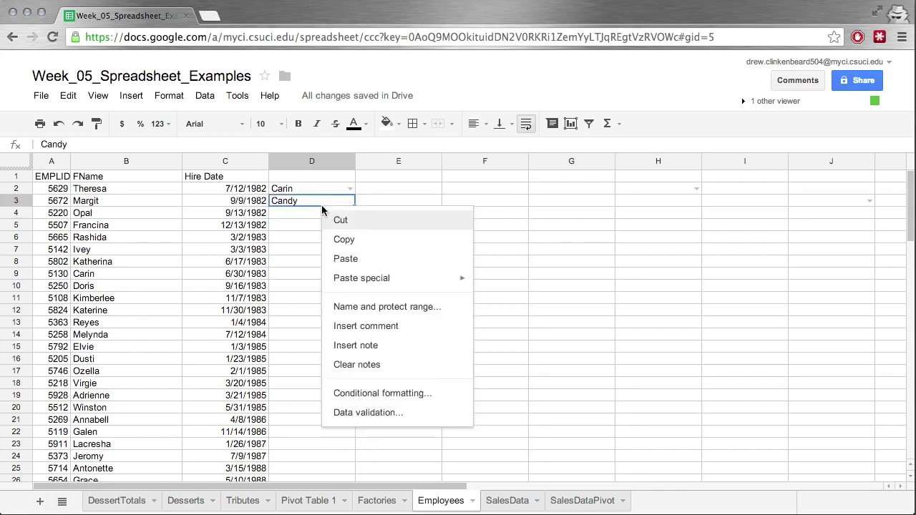
pyautogui.click(377, 413)
pyautogui.click(358, 252)
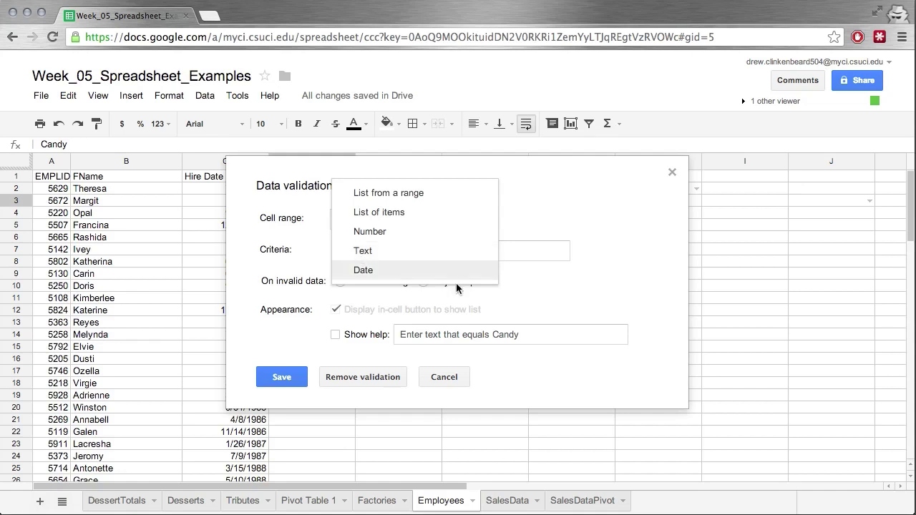
pyautogui.click(543, 292)
pyautogui.click(419, 252)
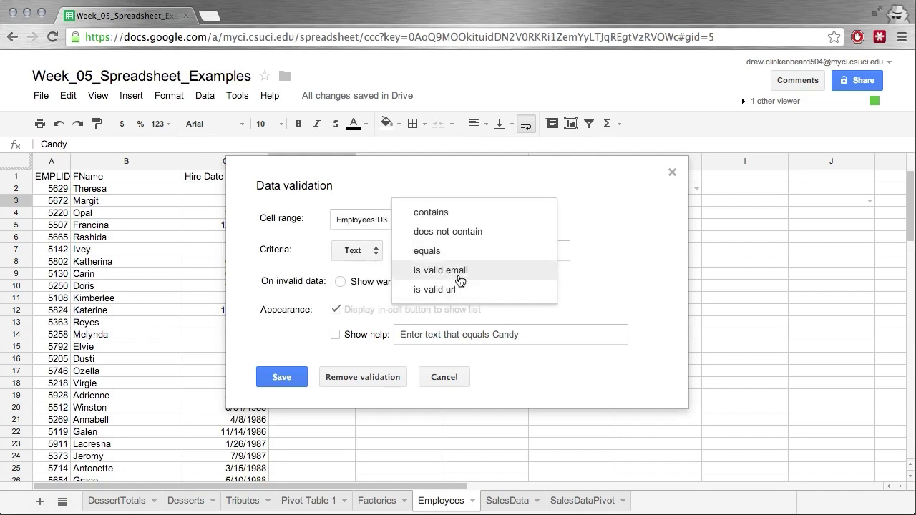
pyautogui.click(456, 274)
pyautogui.click(443, 256)
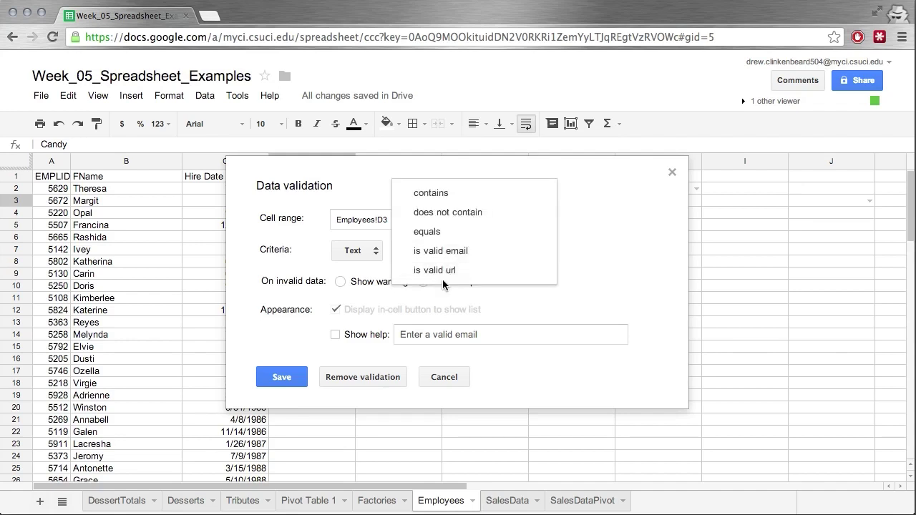
pyautogui.click(443, 278)
pyautogui.click(431, 254)
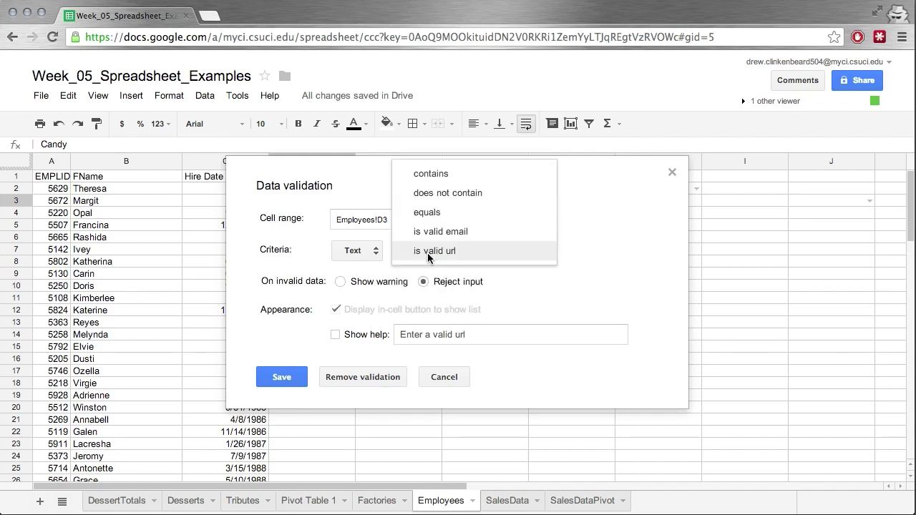
pyautogui.click(426, 234)
pyautogui.click(421, 254)
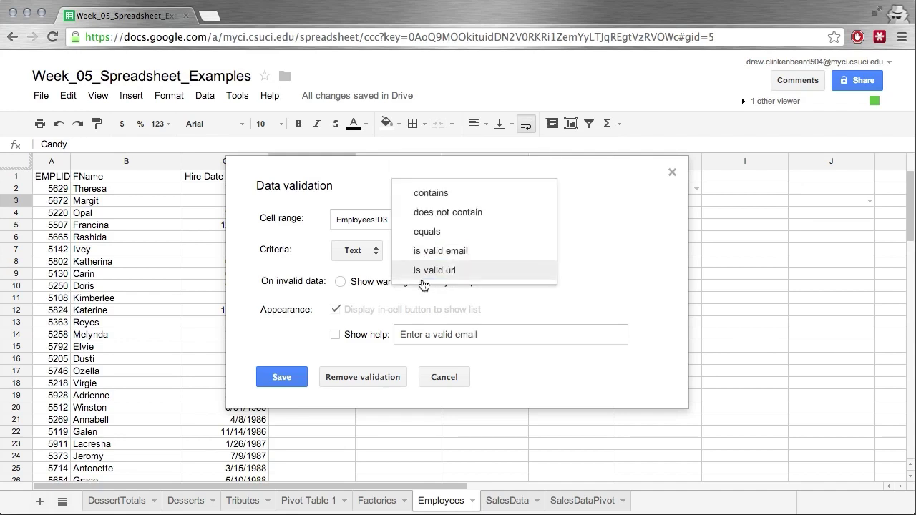
pyautogui.click(422, 274)
pyautogui.click(418, 250)
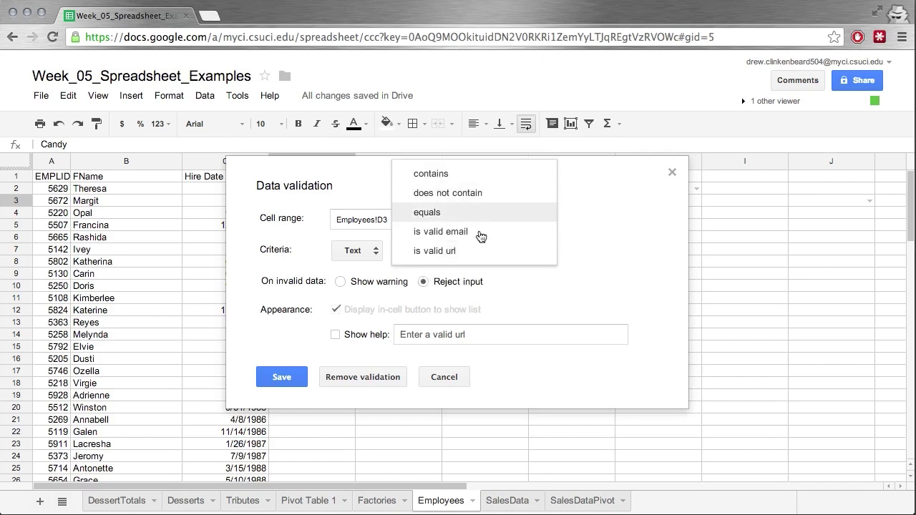
pyautogui.click(423, 210)
pyautogui.click(426, 251)
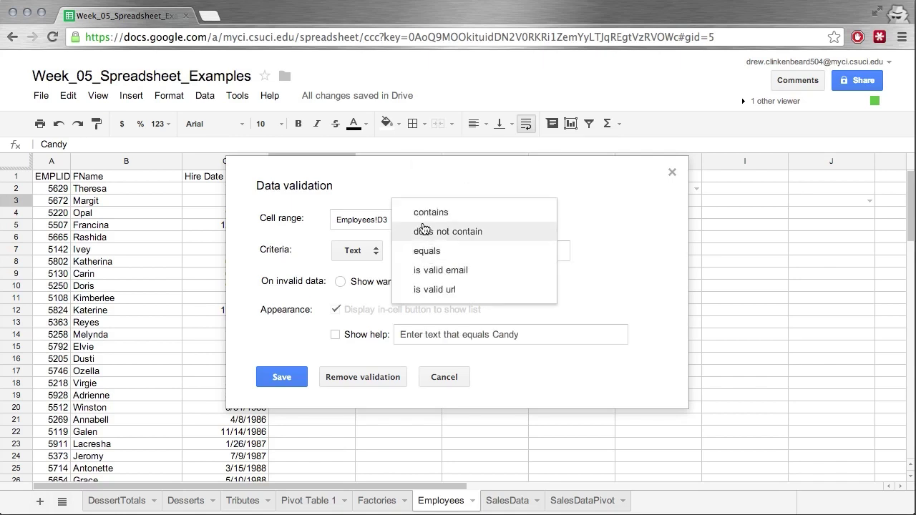
pyautogui.click(421, 231)
pyautogui.click(420, 250)
pyautogui.click(422, 231)
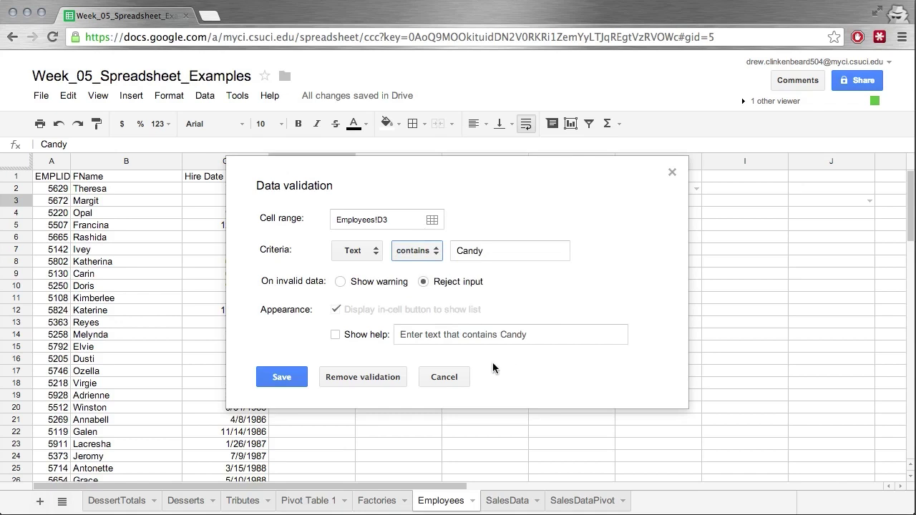
# Turn on help text reading Trick or Treat and save the rule.
pyautogui.click(335, 335)
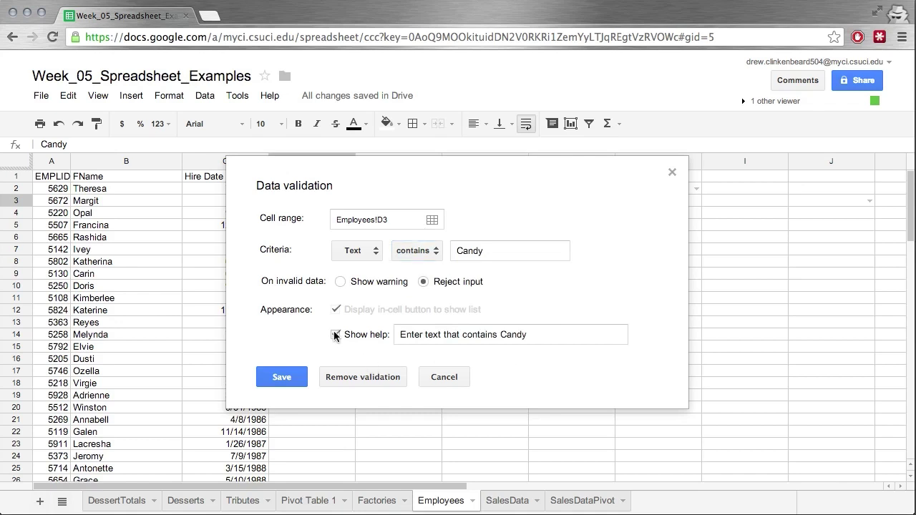
pyautogui.click(544, 328)
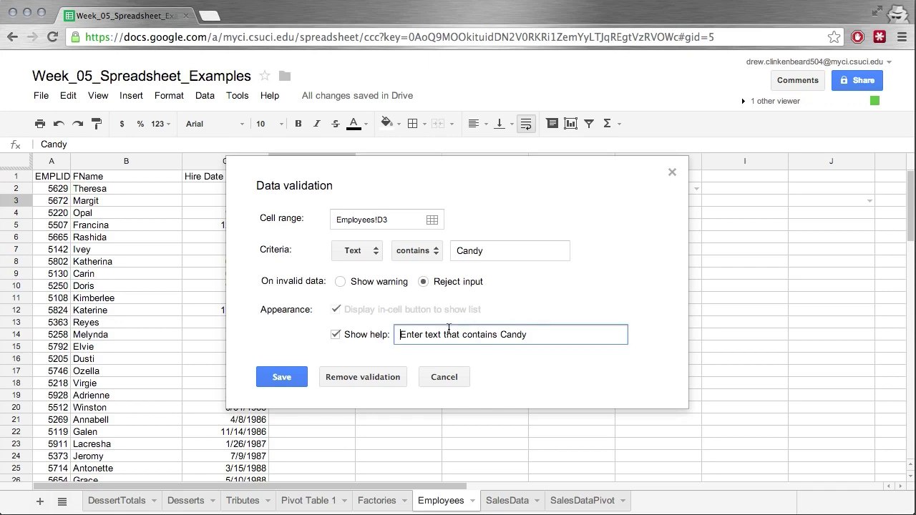
pyautogui.moveTo(400, 334); pyautogui.dragTo(585, 336)
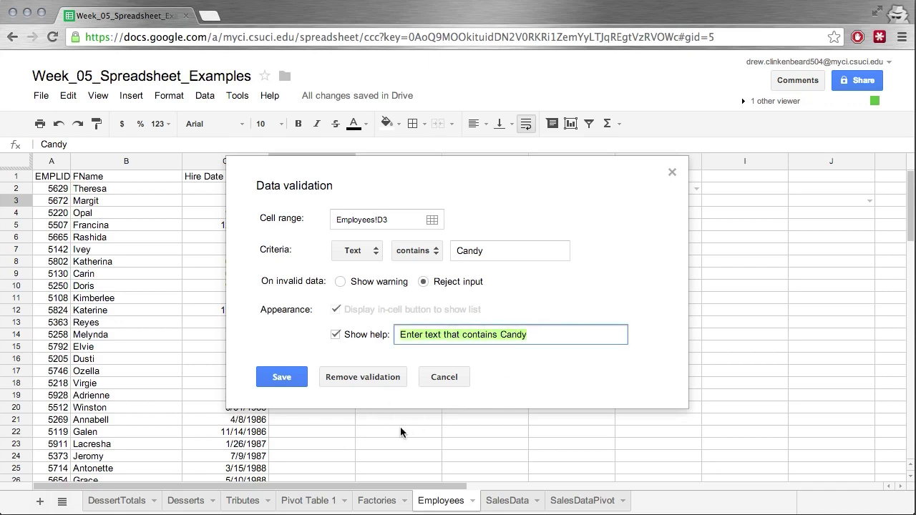
pyautogui.write('Tir')
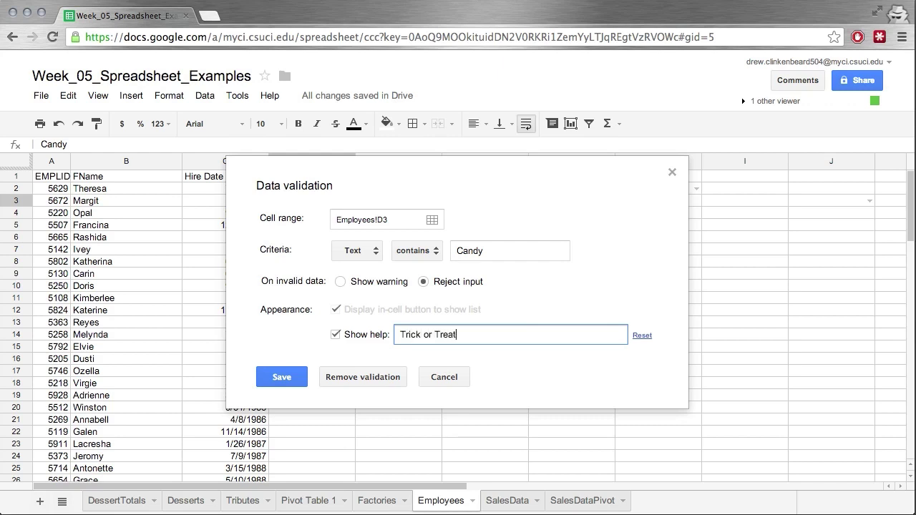
pyautogui.click(280, 376)
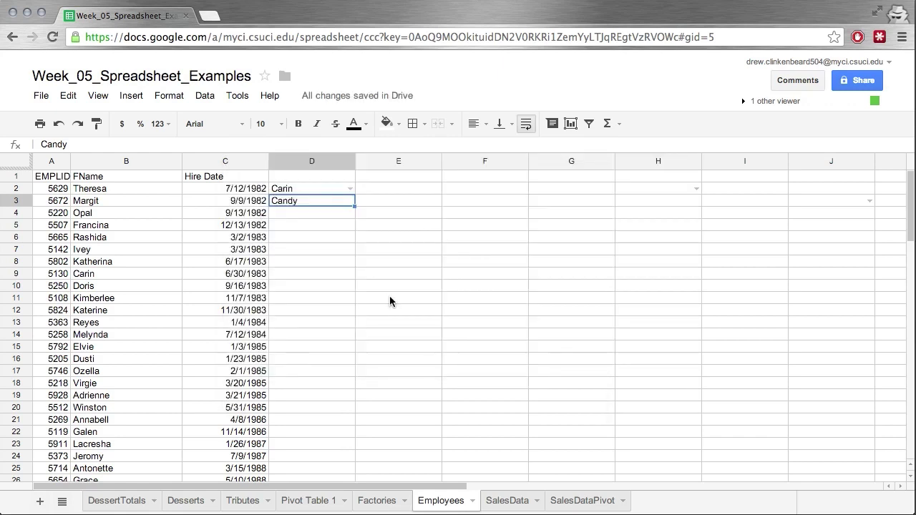
pyautogui.doubleClick(327, 200)
pyautogui.press('BackSpace')
pyautogui.press('BackSpace')
pyautogui.press('BackSpace')
pyautogui.press('BackSpace')
pyautogui.press('BackSpace')
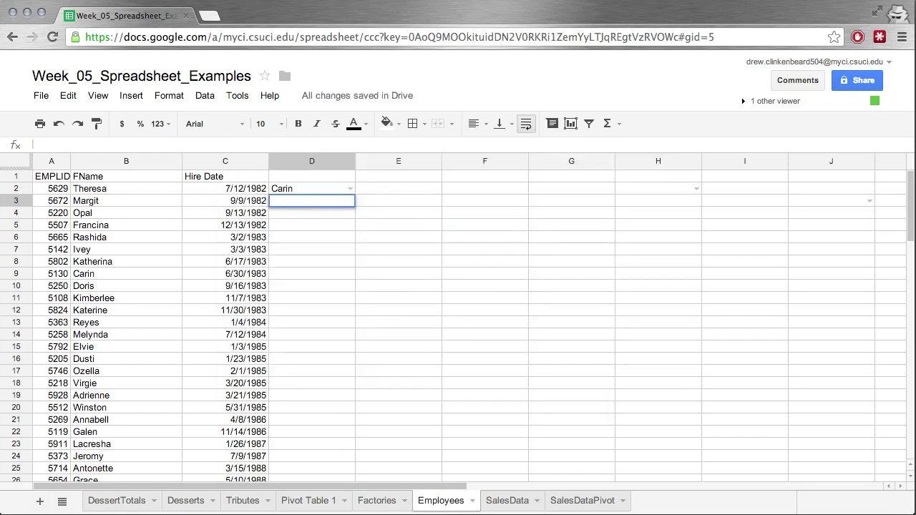
pyautogui.write('Apple')
pyautogui.press('Return')
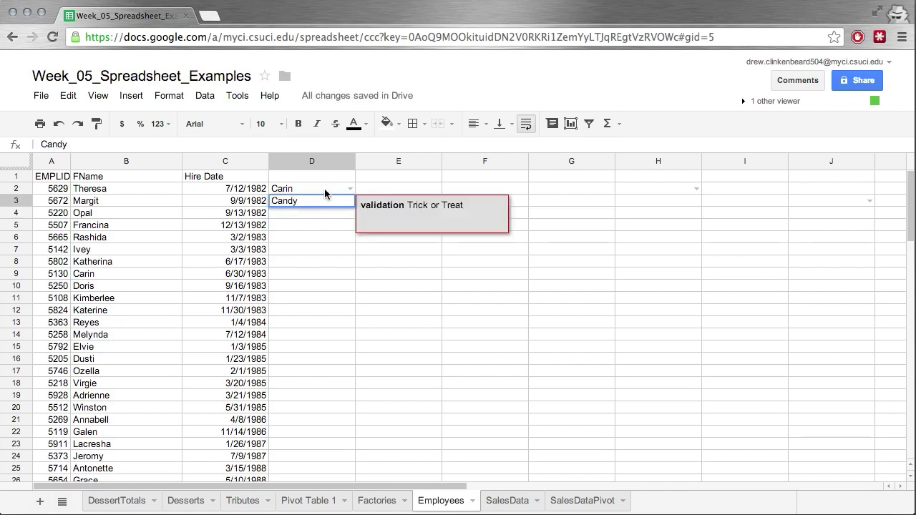
pyautogui.press('Return')
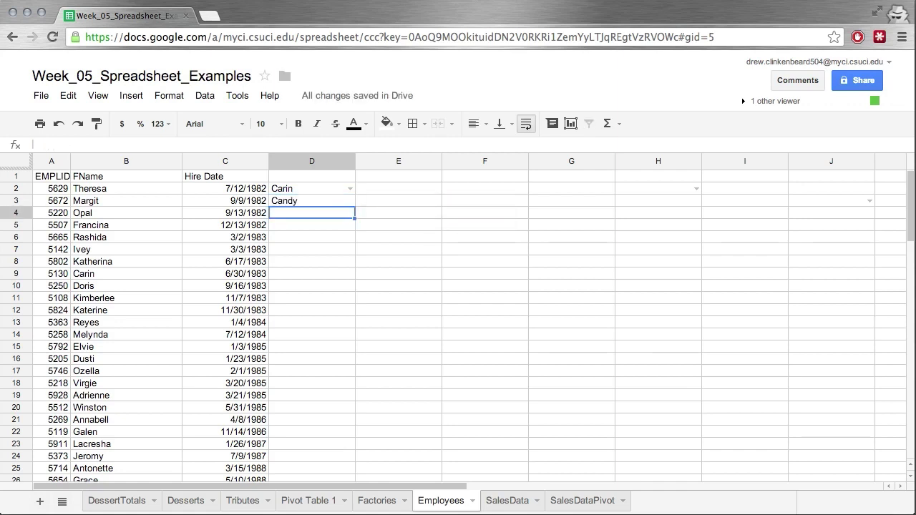
pyautogui.click(351, 189)
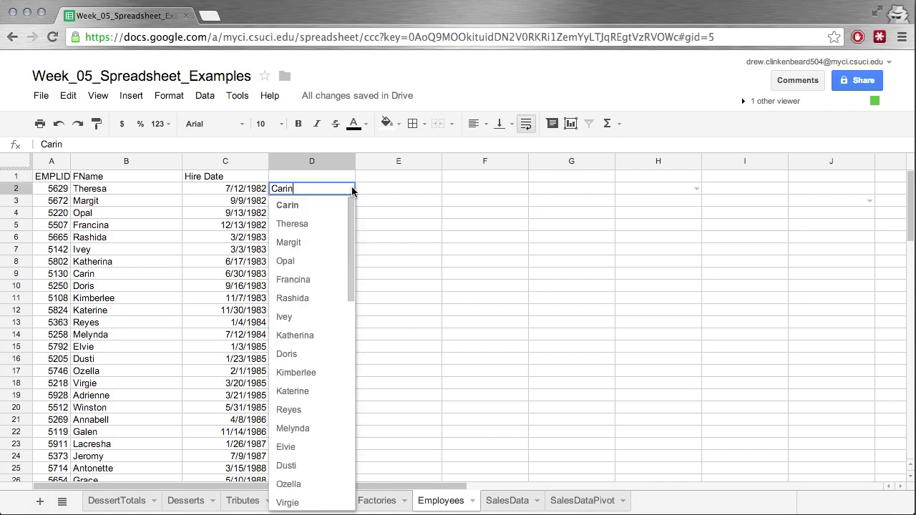
pyautogui.moveTo(350, 226); pyautogui.dragTo(324, 192)
pyautogui.click(376, 223)
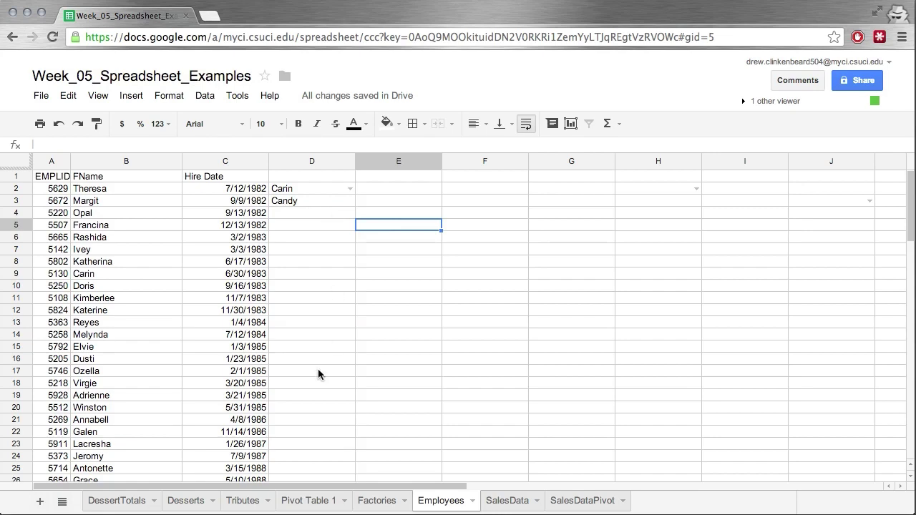
pyautogui.scroll(-2, 321, 207)
# Pick Margit, Francina, then Theresa in the F47 Employee Name dropdown and inspect G52's formula.
pyautogui.scroll(-10, 321, 207)
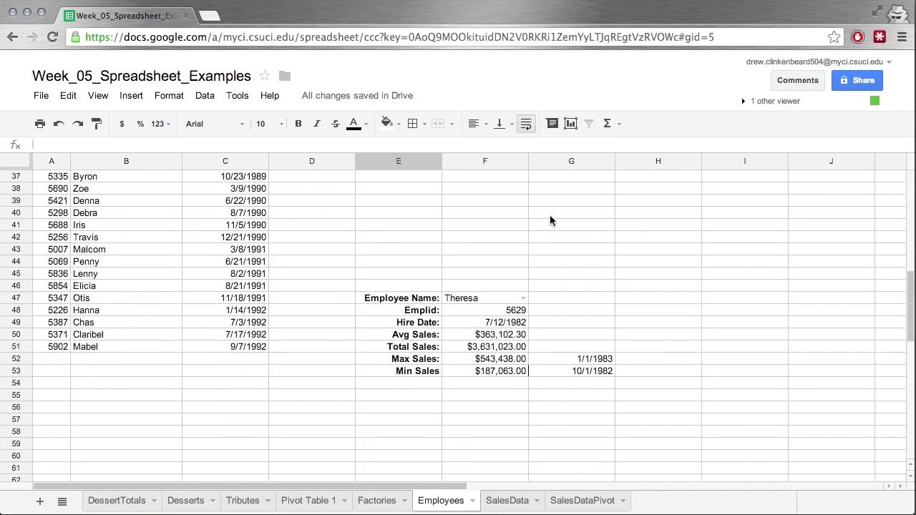
pyautogui.click(523, 301)
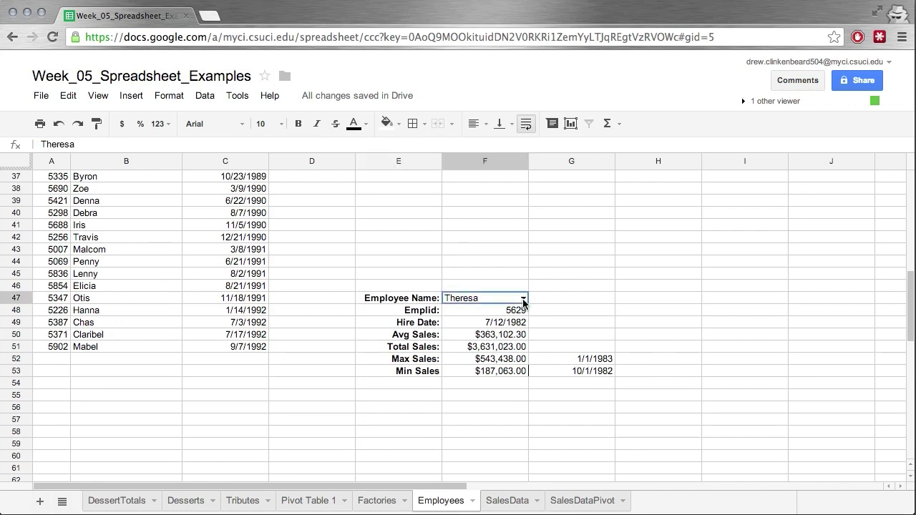
pyautogui.click(487, 333)
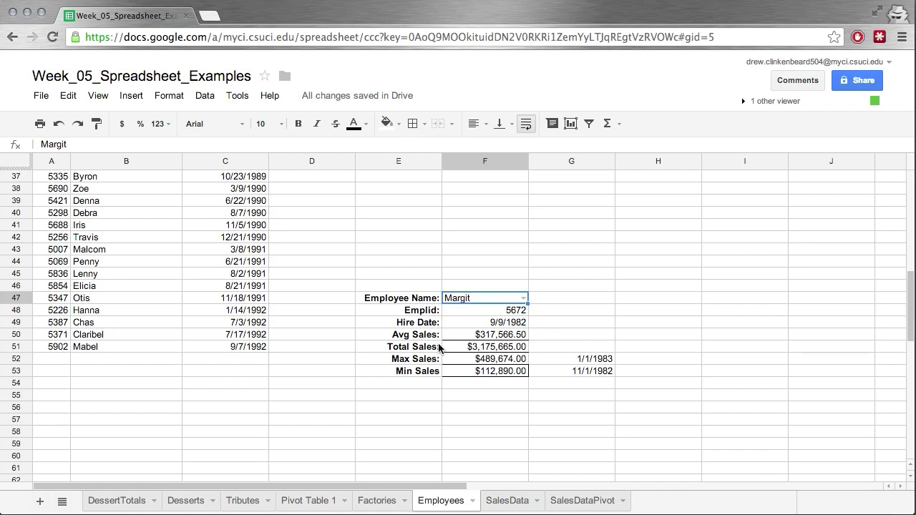
pyautogui.click(524, 298)
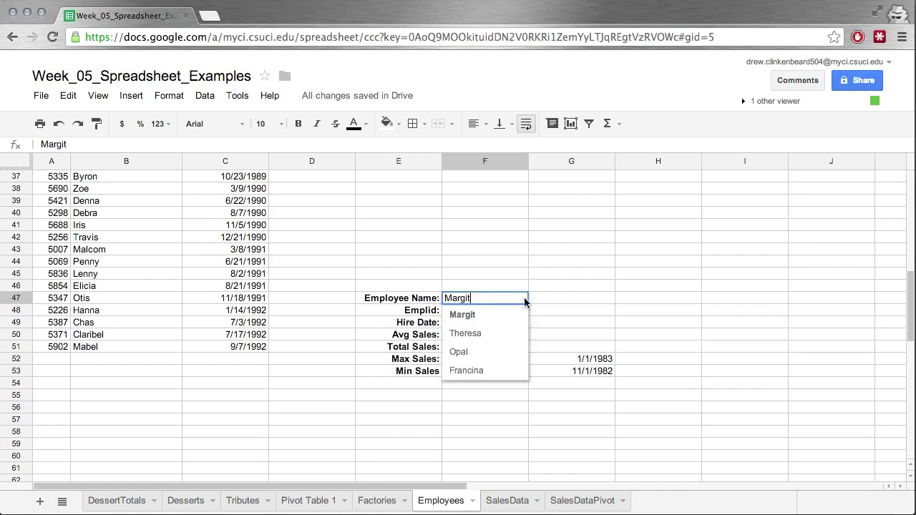
pyautogui.click(478, 371)
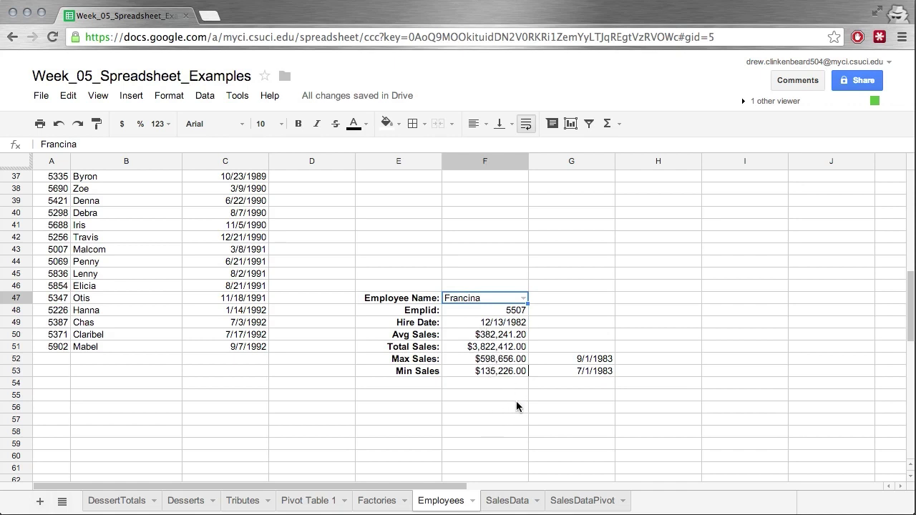
pyautogui.click(525, 297)
pyautogui.click(477, 336)
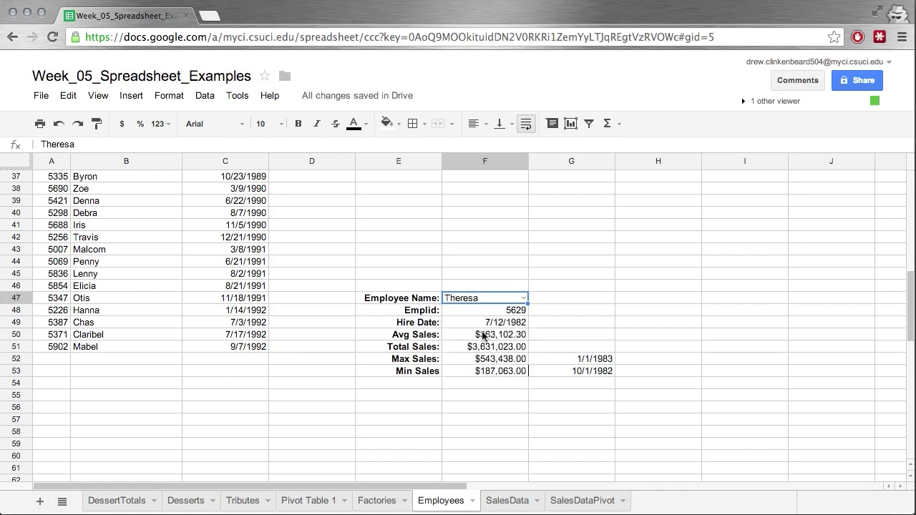
pyautogui.click(575, 361)
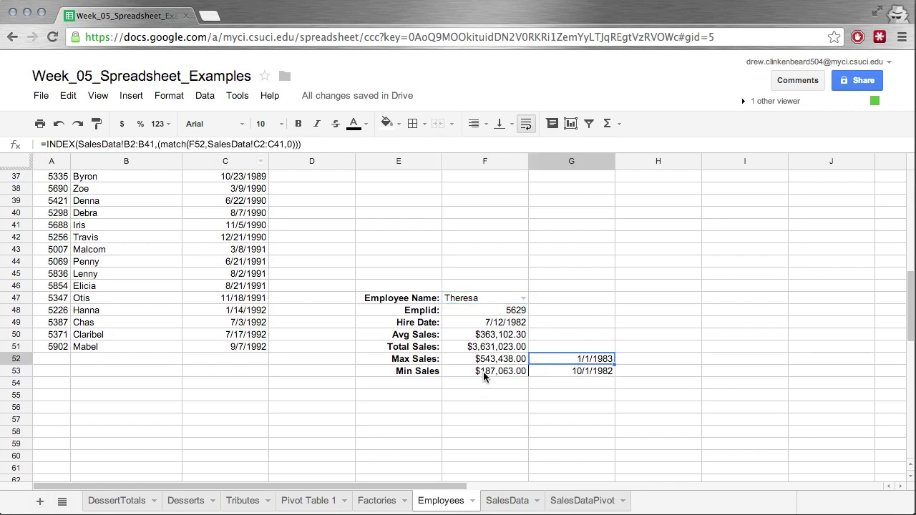
# Choose Opal in F47 and inspect the Hire Date and Total, Avg, Max, Min Sales cells.
pyautogui.click(490, 347)
pyautogui.click(488, 340)
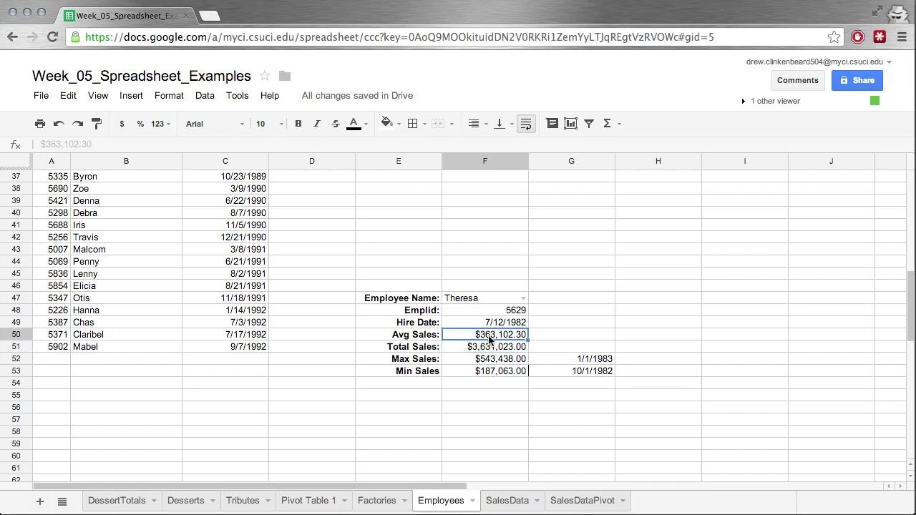
pyautogui.click(502, 329)
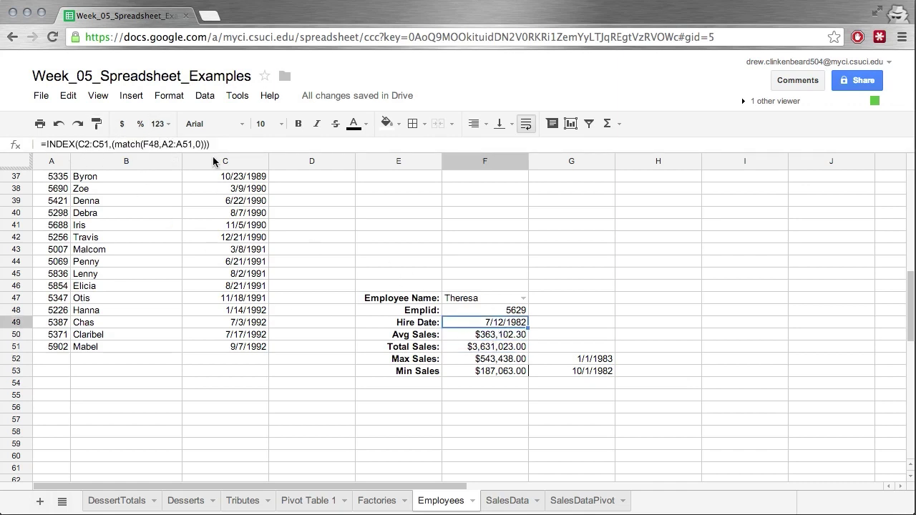
pyautogui.click(523, 298)
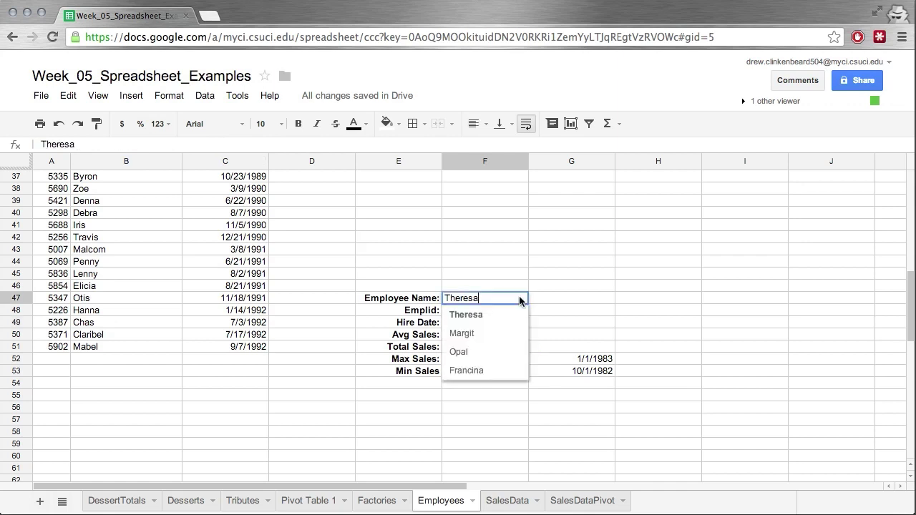
pyautogui.click(505, 351)
pyautogui.click(505, 369)
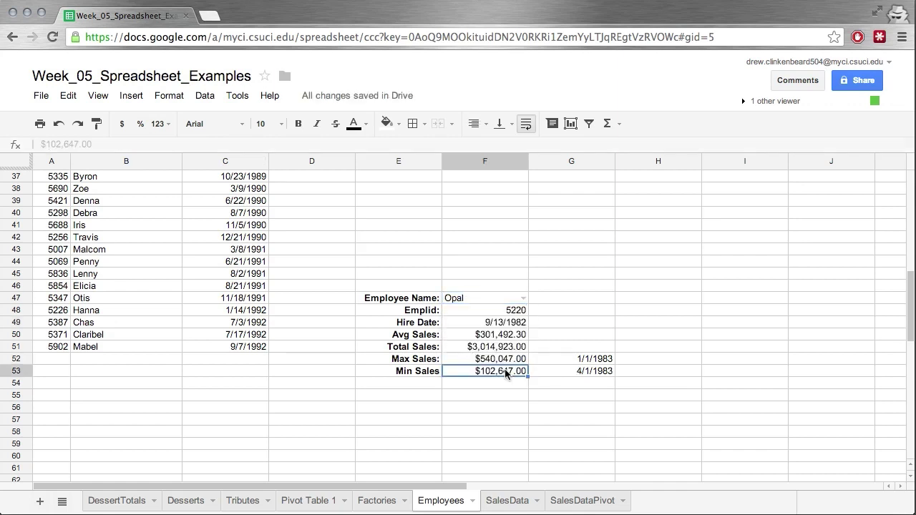
pyautogui.click(504, 358)
pyautogui.click(503, 346)
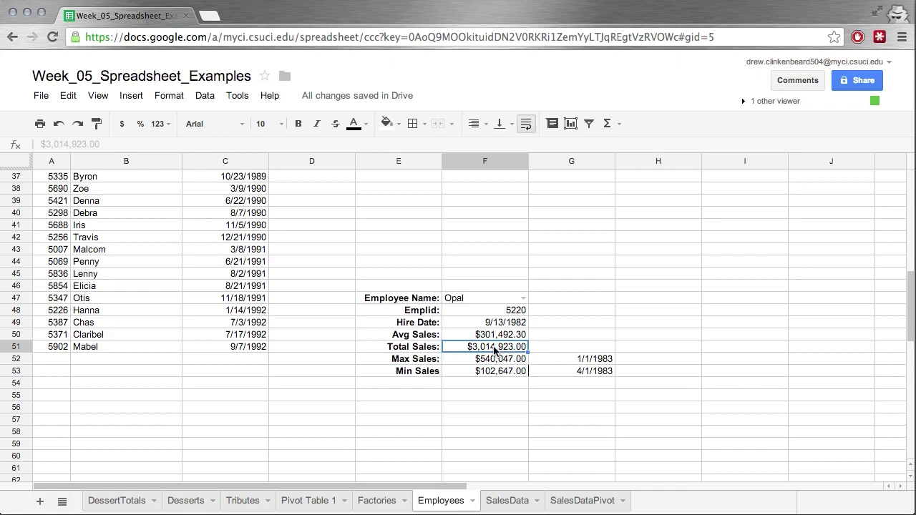
pyautogui.click(507, 337)
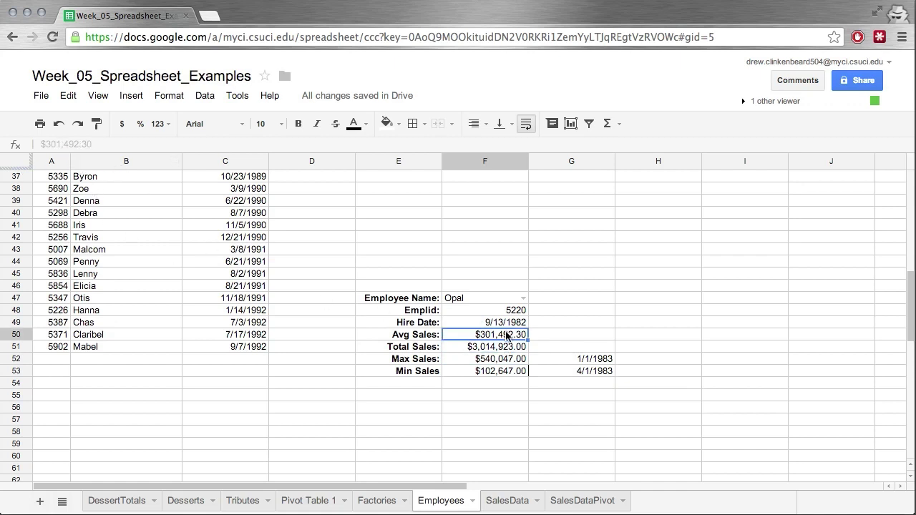